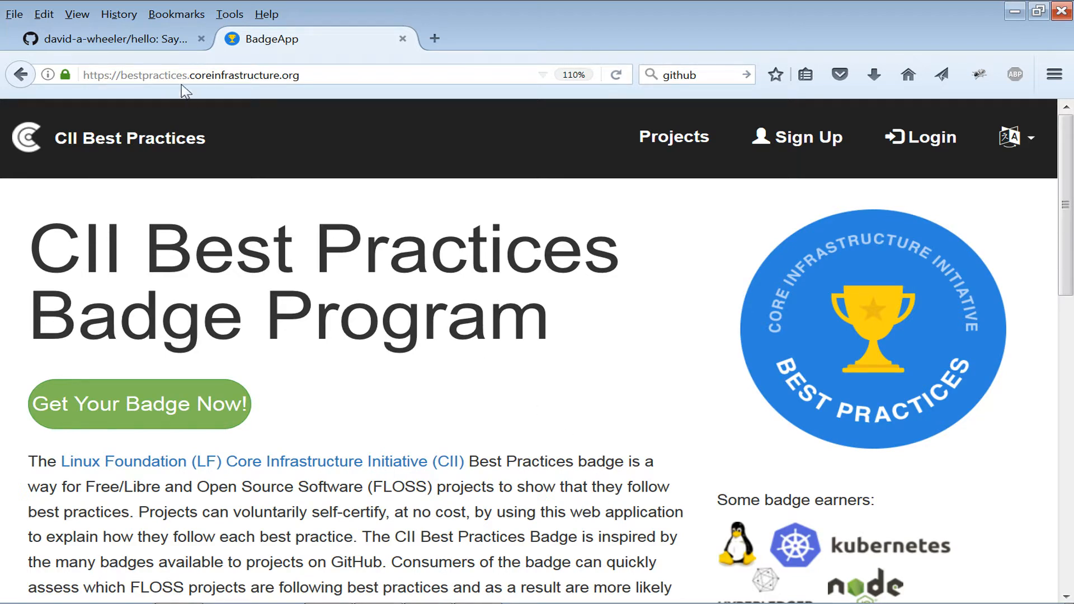
Switch to the GitHub tab and read through the hello repository's README.
{"action": "left_click", "coordinate": [136, 43]}
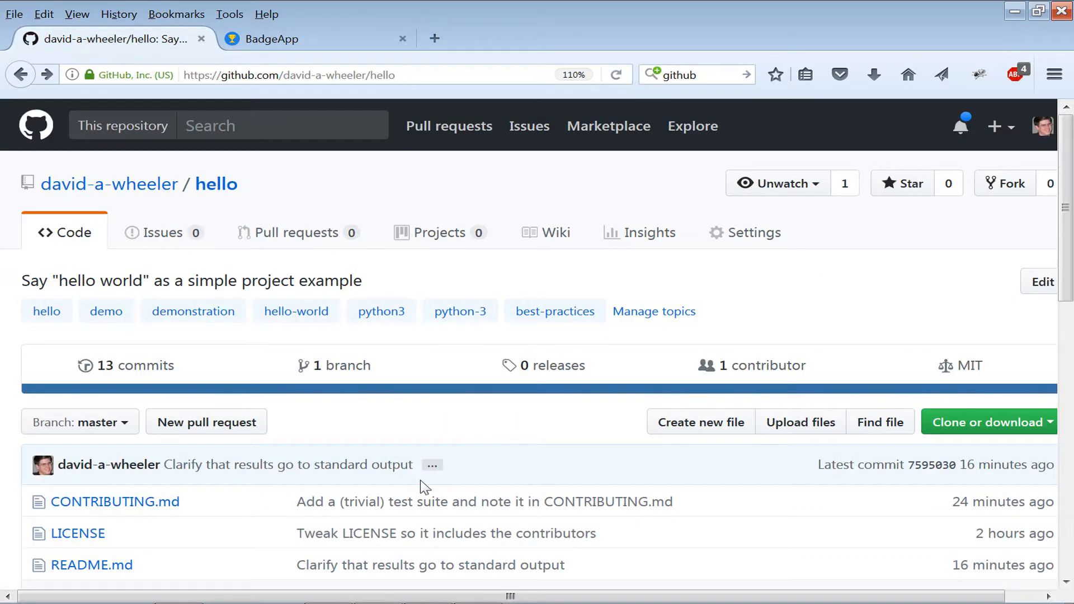
{"action": "scroll", "coordinate": [798, 301], "scroll_direction": "down", "scroll_amount": 3}
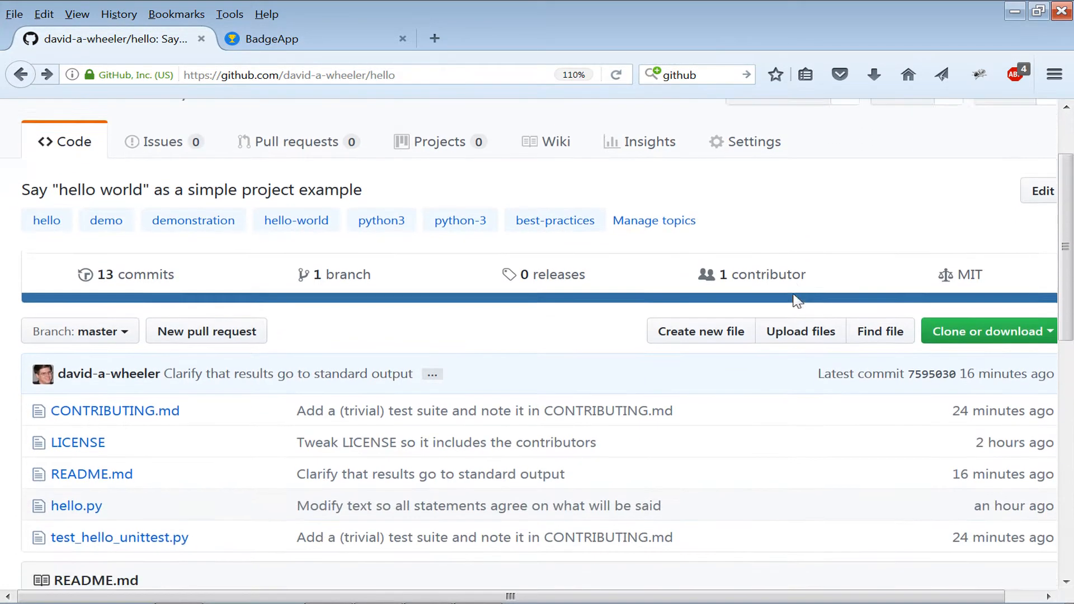
{"action": "scroll", "coordinate": [453, 482], "scroll_direction": "down", "scroll_amount": 5}
{"action": "scroll", "coordinate": [278, 449], "scroll_direction": "down", "scroll_amount": 3}
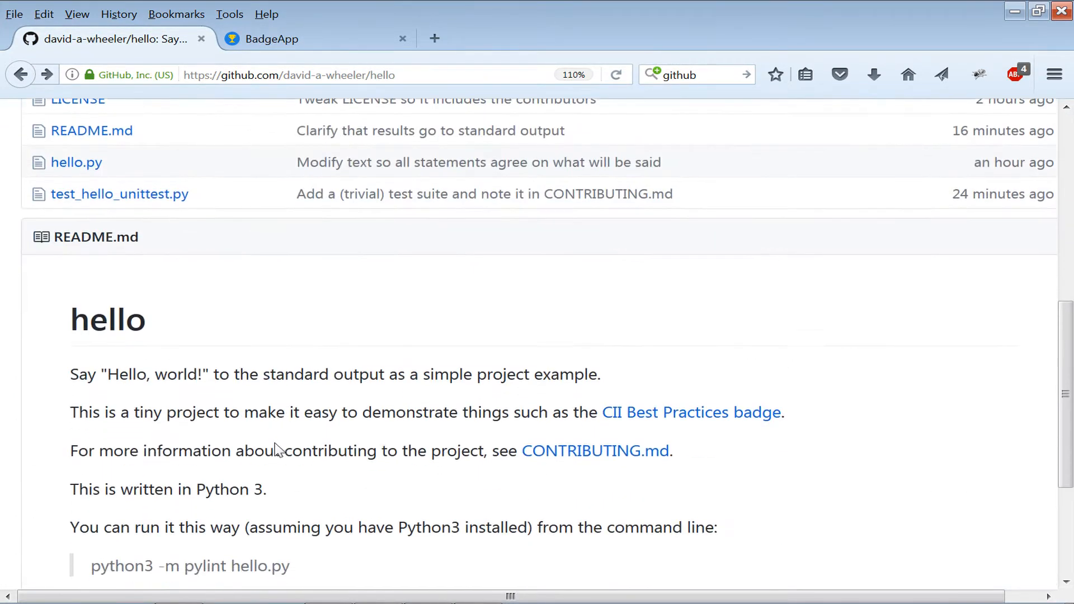
{"action": "left_click_drag", "start_coordinate": [108, 292], "coordinate": [364, 295]}
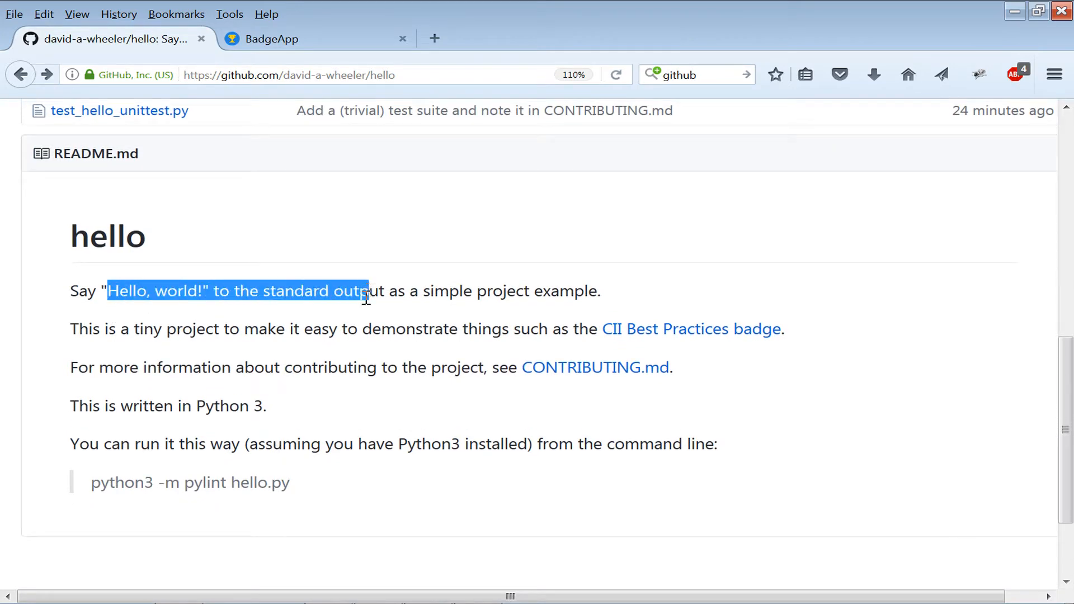
{"action": "left_click", "coordinate": [361, 299]}
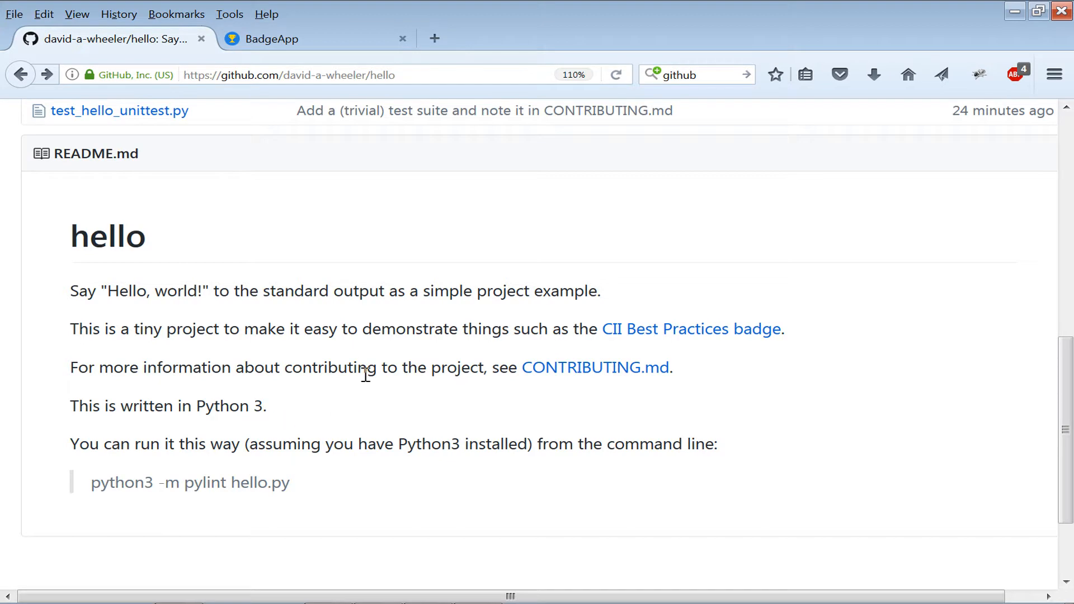
{"action": "left_click_drag", "start_coordinate": [383, 372], "coordinate": [693, 376]}
{"action": "left_click", "coordinate": [694, 376]}
{"action": "scroll", "coordinate": [499, 438], "scroll_direction": "up", "scroll_amount": 5}
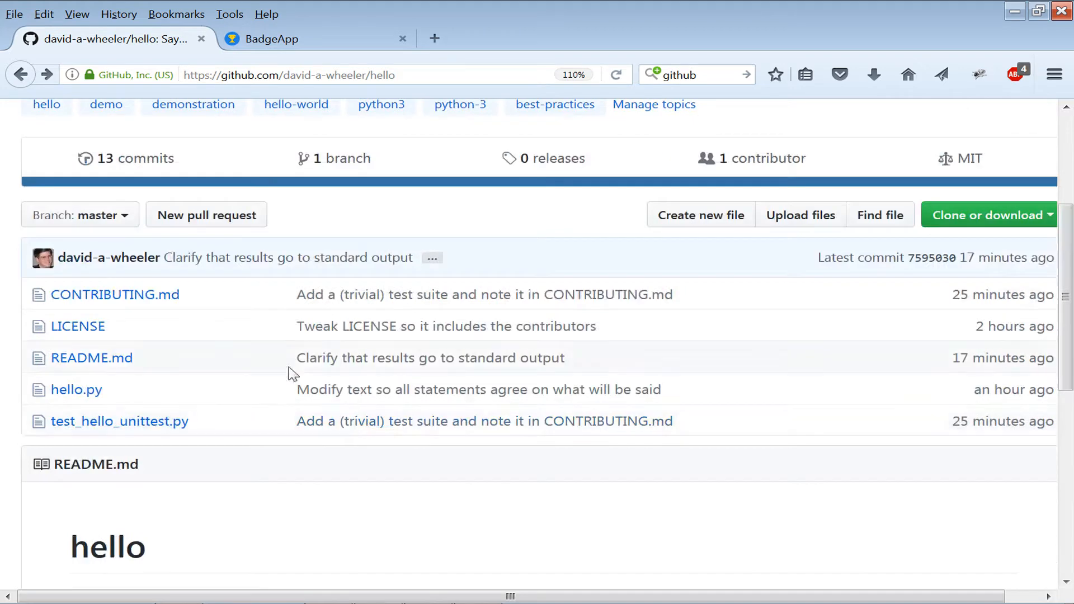
Open hello.py and examine the line that prints the greeting.
{"action": "left_click", "coordinate": [87, 390]}
{"action": "scroll", "coordinate": [521, 473], "scroll_direction": "down", "scroll_amount": 3}
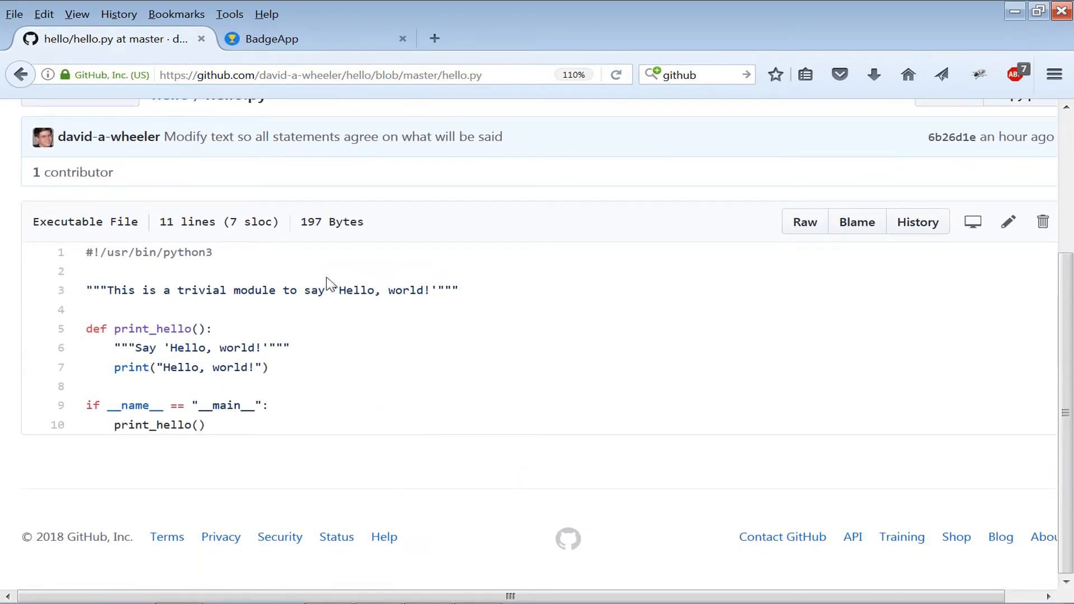
{"action": "left_click_drag", "start_coordinate": [127, 367], "coordinate": [542, 377]}
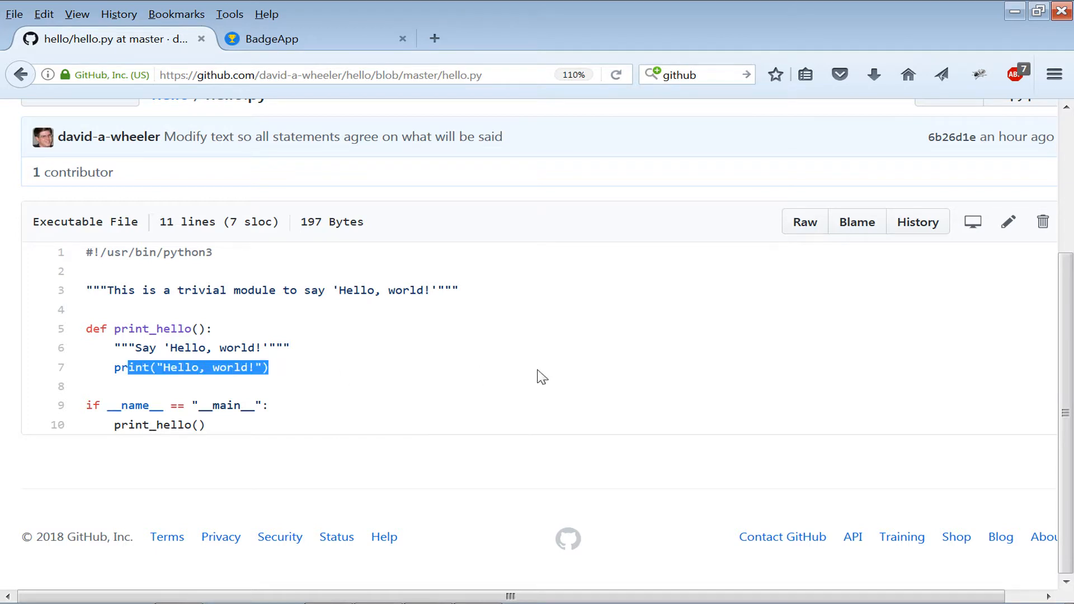
{"action": "left_click", "coordinate": [426, 337]}
Return to the repository and examine the output assertion in test_hello_unittest.py.
{"action": "left_click", "coordinate": [20, 74]}
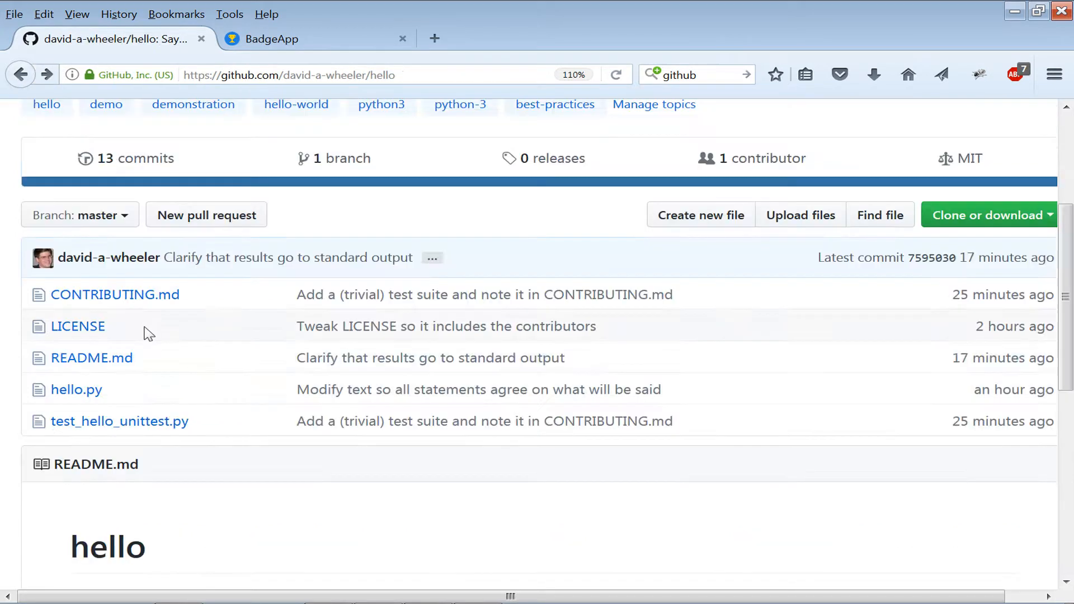
{"action": "left_click", "coordinate": [136, 422]}
{"action": "scroll", "coordinate": [587, 423], "scroll_direction": "down", "scroll_amount": 3}
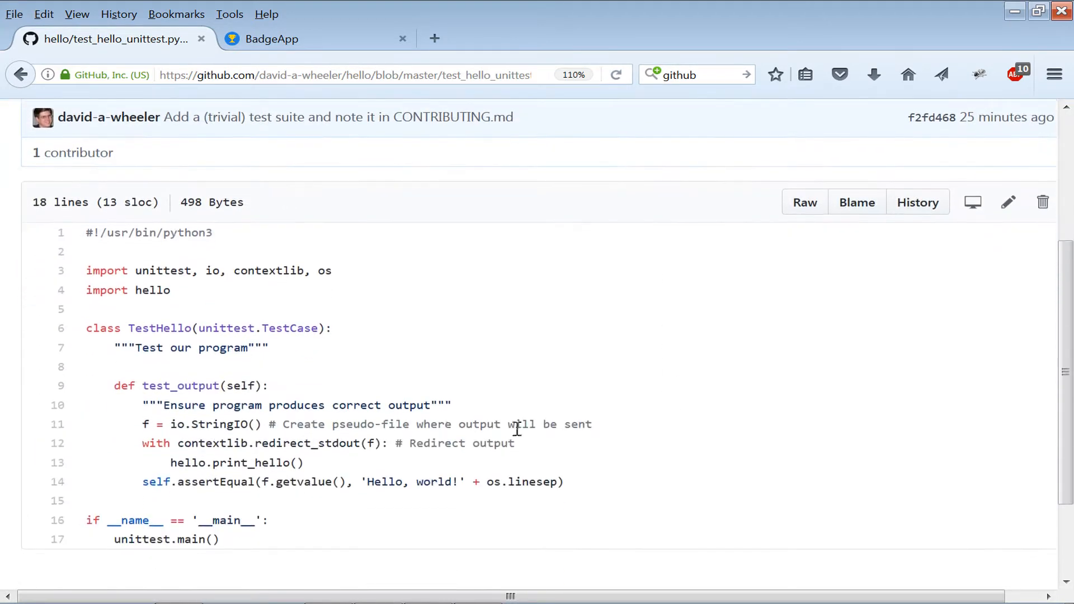
{"action": "left_click_drag", "start_coordinate": [296, 480], "coordinate": [475, 484]}
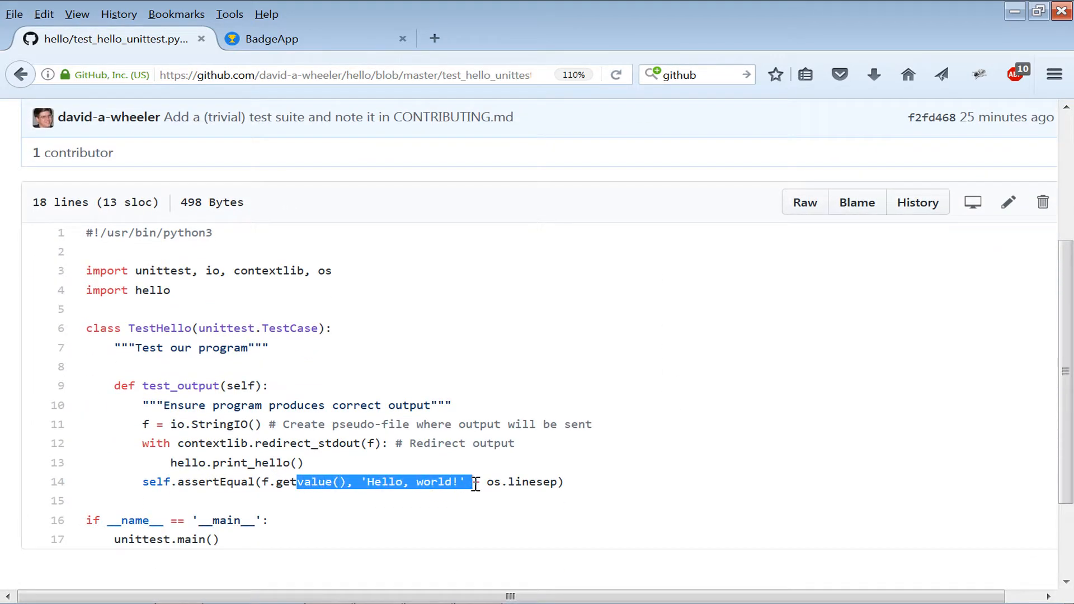
{"action": "left_click", "coordinate": [268, 347]}
Return to the repository, open the LICENSE file and read through it.
{"action": "left_click", "coordinate": [21, 74]}
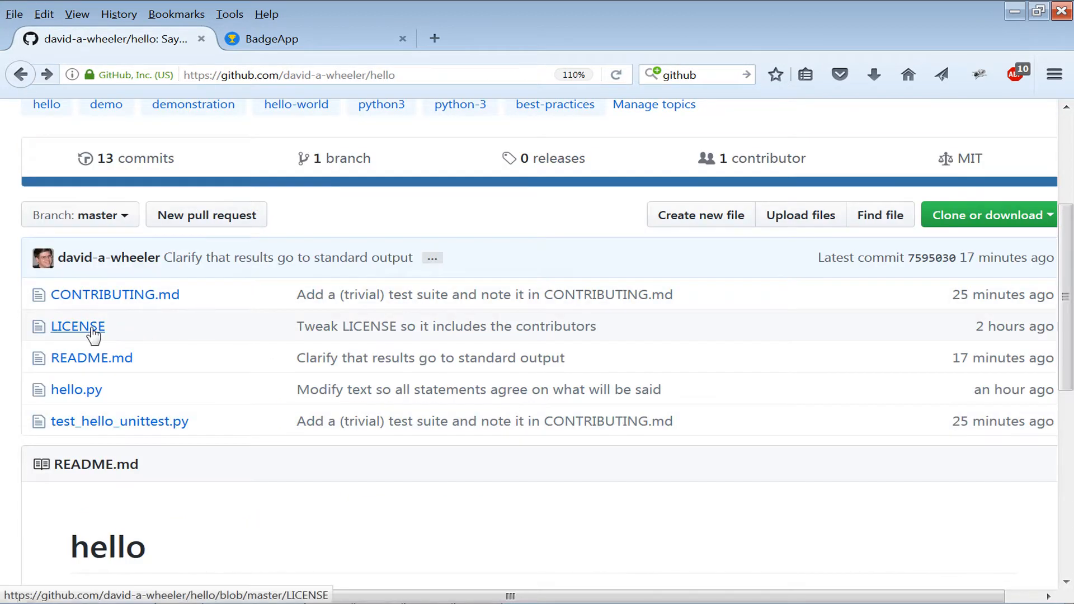
{"action": "left_click", "coordinate": [92, 331]}
{"action": "scroll", "coordinate": [543, 416], "scroll_direction": "down", "scroll_amount": 6}
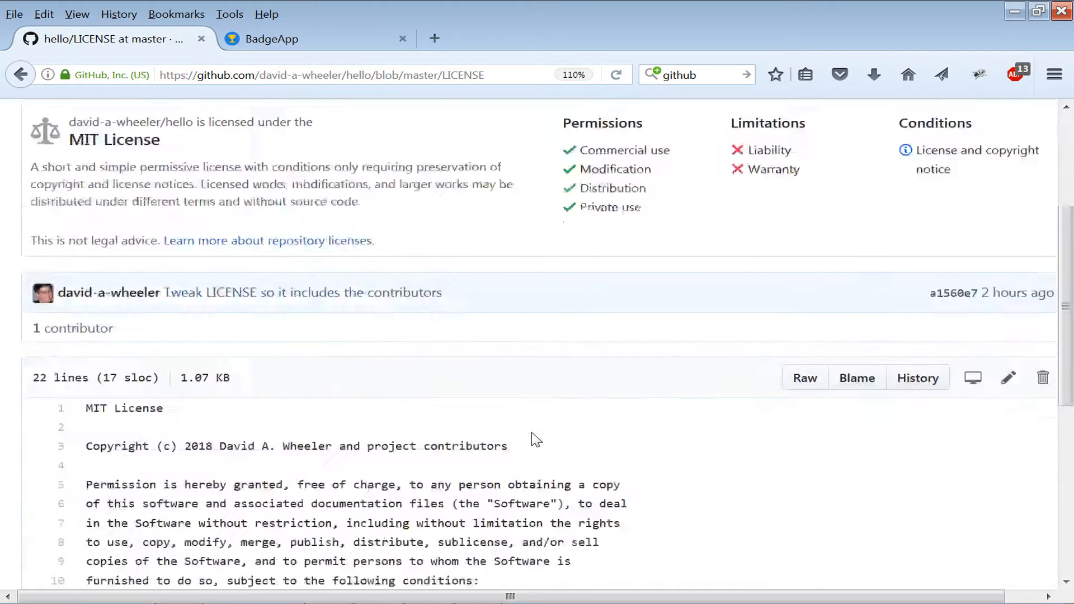
{"action": "scroll", "coordinate": [477, 372], "scroll_direction": "down", "scroll_amount": 2}
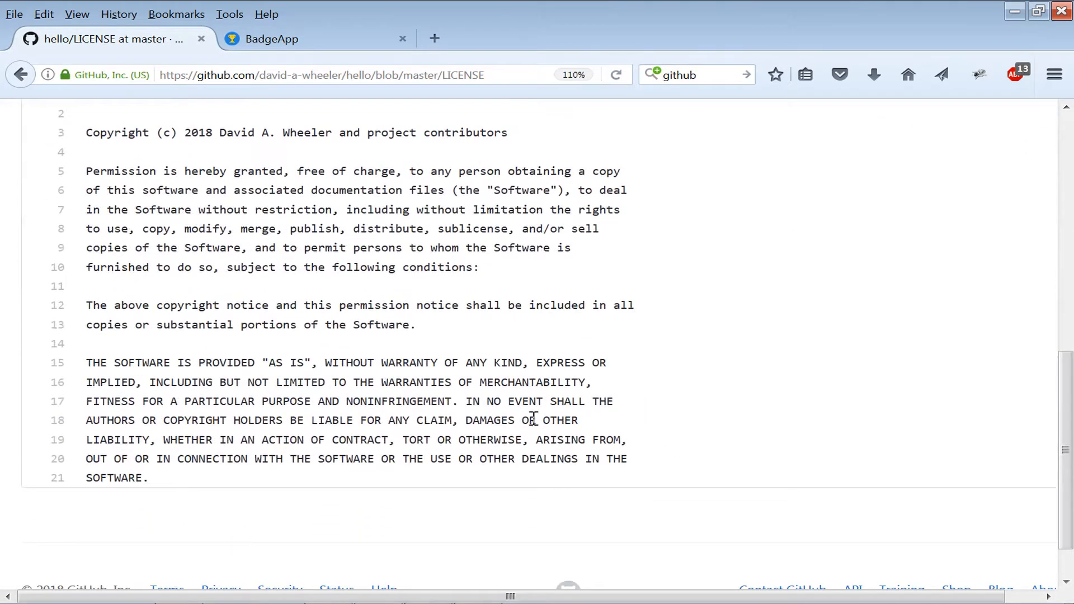
{"action": "scroll", "coordinate": [532, 420], "scroll_direction": "up", "scroll_amount": 2}
Open CONTRIBUTING.md, read its contribution requirements and Pylint instructions, and return to the repository.
{"action": "left_click", "coordinate": [21, 74]}
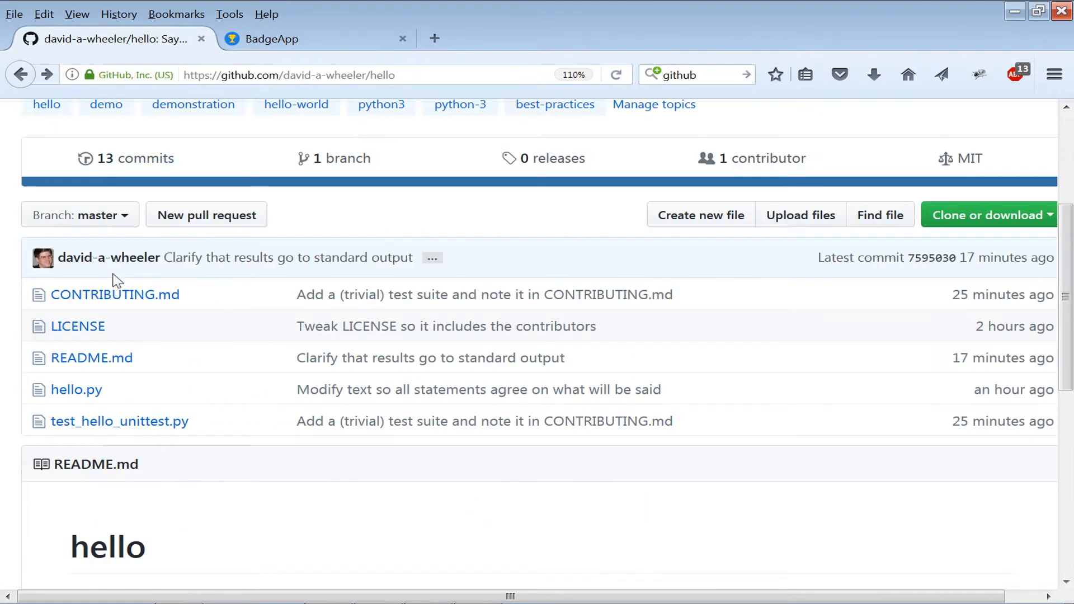
{"action": "left_click", "coordinate": [140, 297]}
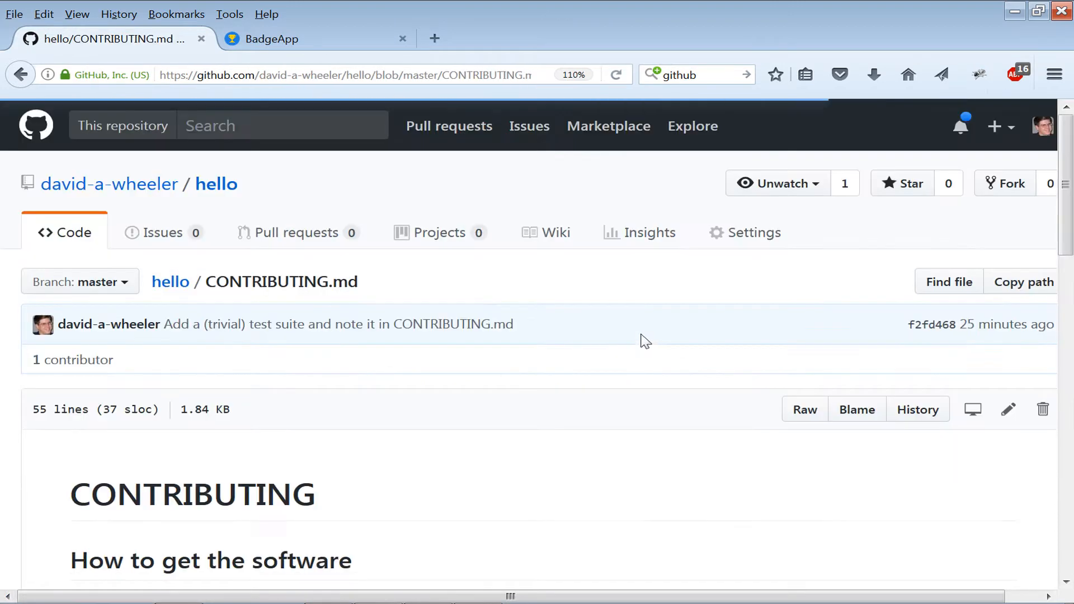
{"action": "scroll", "coordinate": [585, 385], "scroll_direction": "down", "scroll_amount": 2}
{"action": "scroll", "coordinate": [585, 385], "scroll_direction": "down", "scroll_amount": 2}
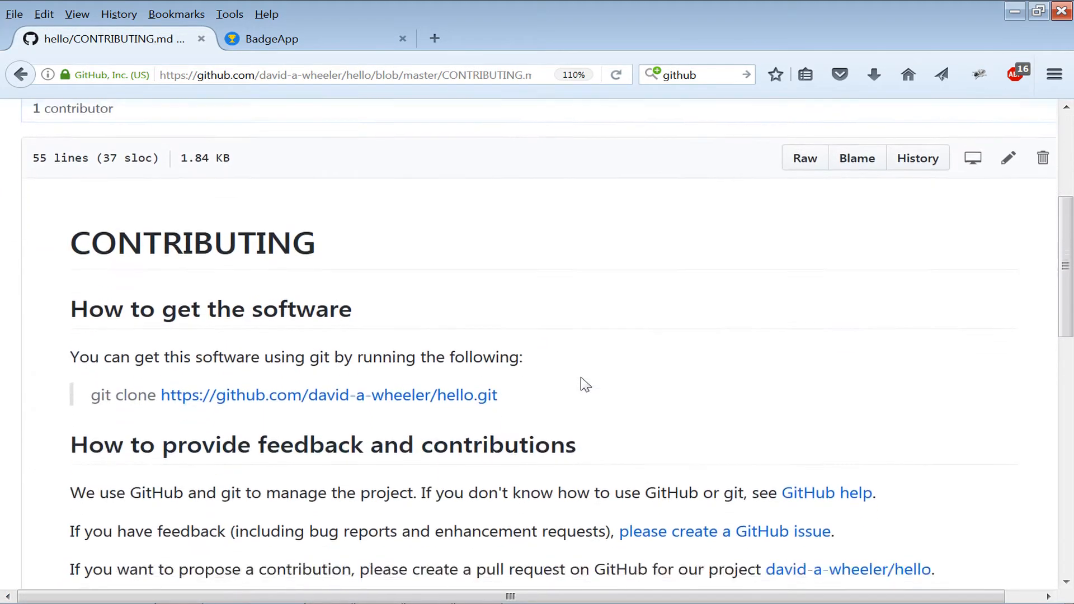
{"action": "scroll", "coordinate": [784, 339], "scroll_direction": "down", "scroll_amount": 3}
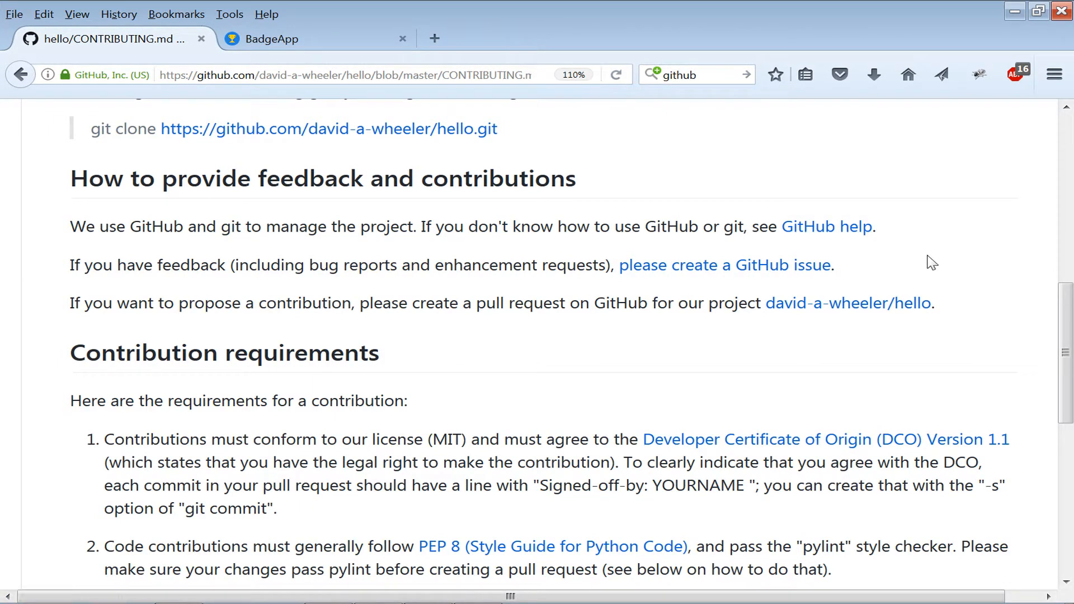
{"action": "scroll", "coordinate": [311, 263], "scroll_direction": "down", "scroll_amount": 4}
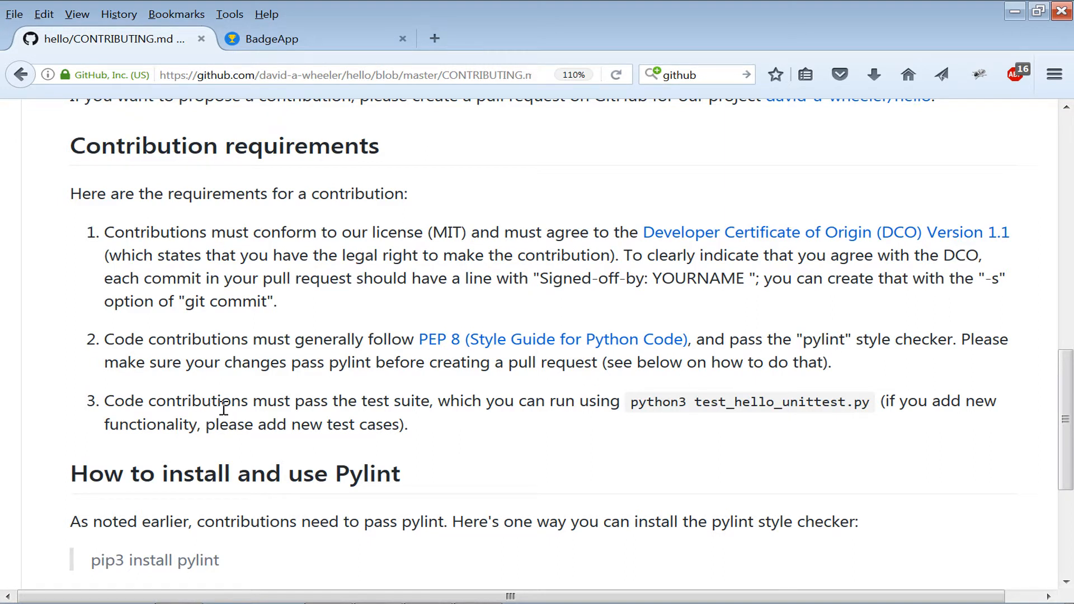
{"action": "scroll", "coordinate": [458, 446], "scroll_direction": "down", "scroll_amount": 3}
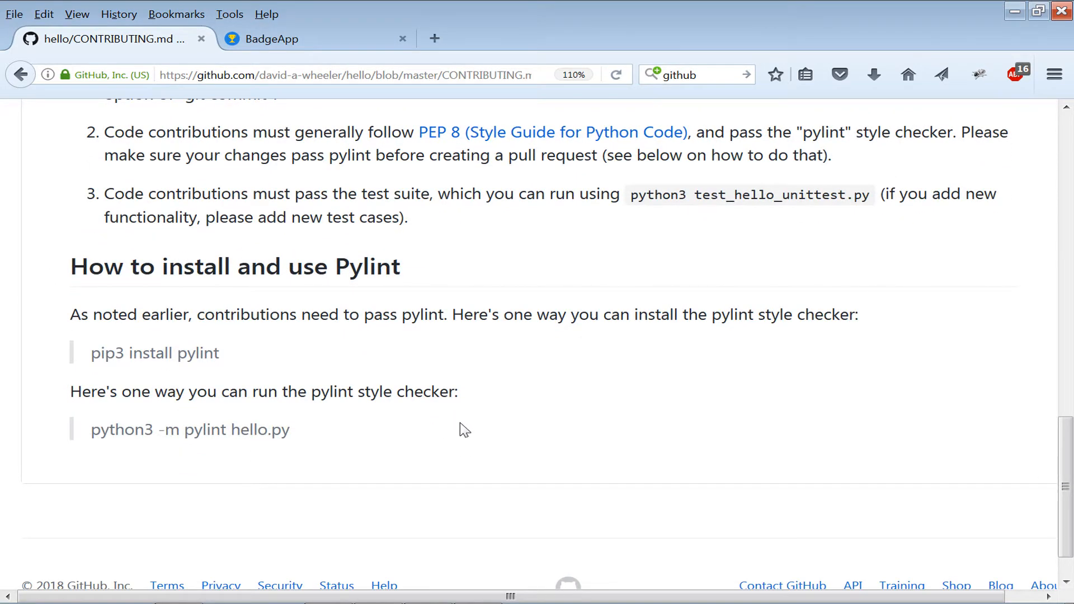
{"action": "left_click", "coordinate": [22, 74]}
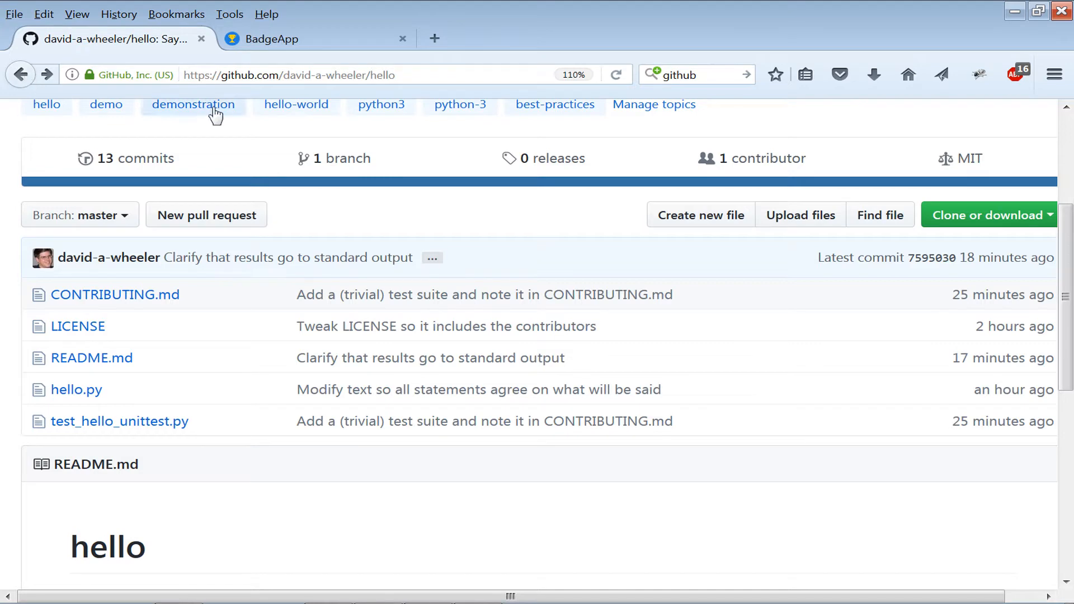
Switch to the CII Best Practices tab, start getting a badge, and log in with GitHub.
{"action": "left_click", "coordinate": [291, 48]}
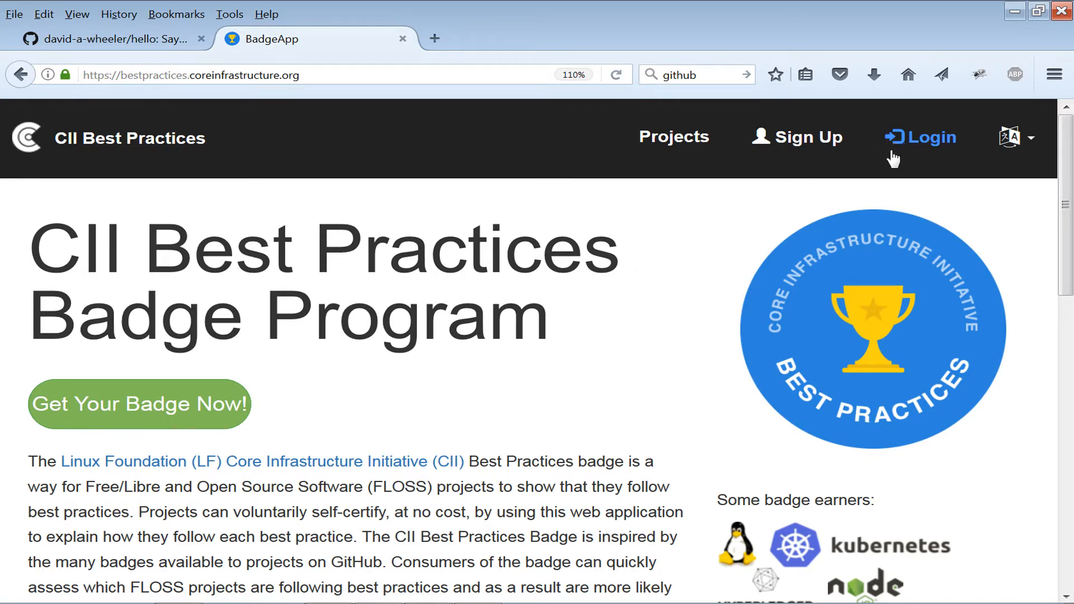
{"action": "left_click", "coordinate": [222, 415]}
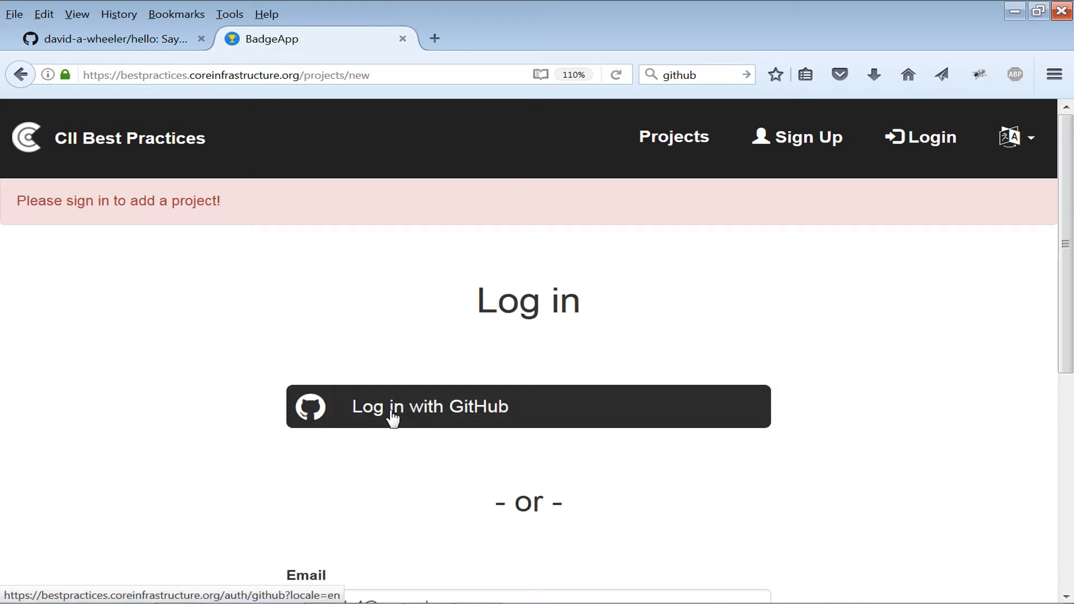
{"action": "left_click", "coordinate": [437, 421]}
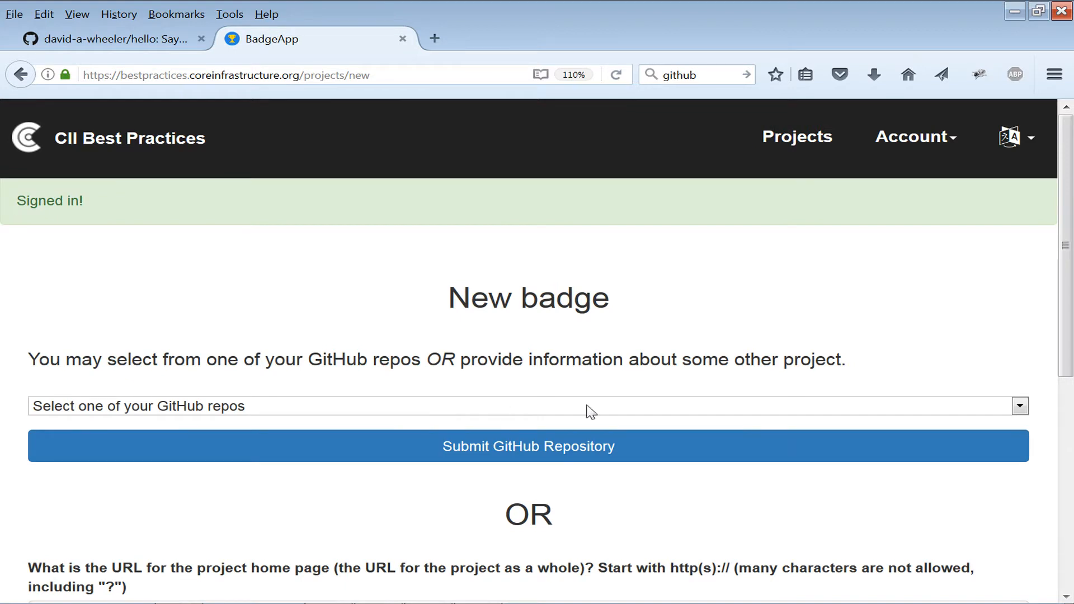
Choose the hello repository from your GitHub repos and submit it for a new badge.
{"action": "left_click", "coordinate": [1020, 408]}
{"action": "scroll", "coordinate": [613, 351], "scroll_direction": "down", "scroll_amount": 2}
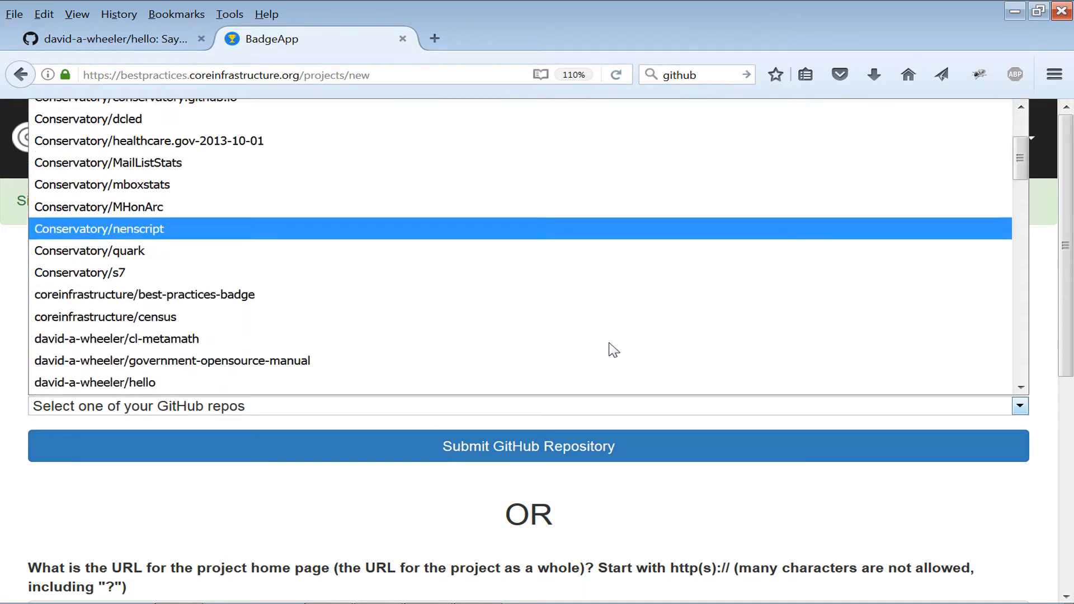
{"action": "scroll", "coordinate": [613, 350], "scroll_direction": "up", "scroll_amount": 2}
{"action": "scroll", "coordinate": [610, 346], "scroll_direction": "down", "scroll_amount": 4}
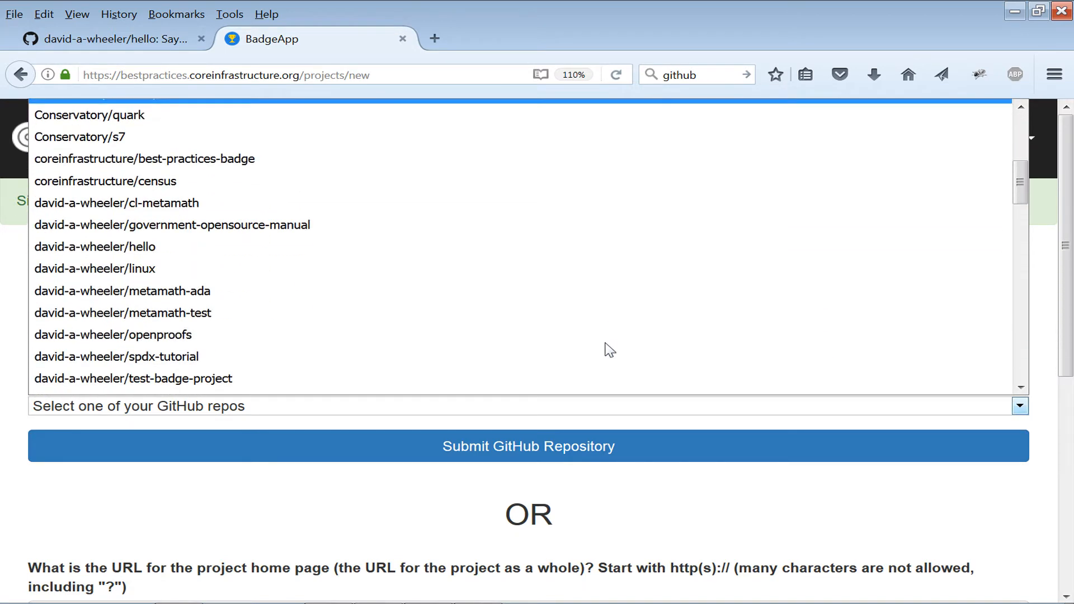
{"action": "left_click", "coordinate": [148, 254]}
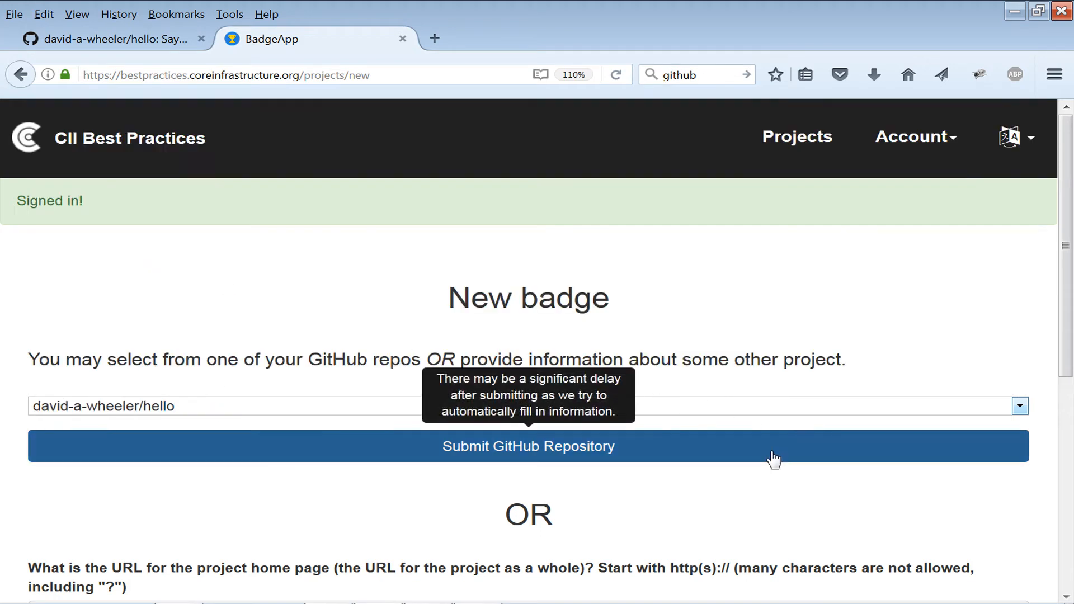
{"action": "scroll", "coordinate": [771, 456], "scroll_direction": "down", "scroll_amount": 4}
{"action": "left_click", "coordinate": [157, 412]}
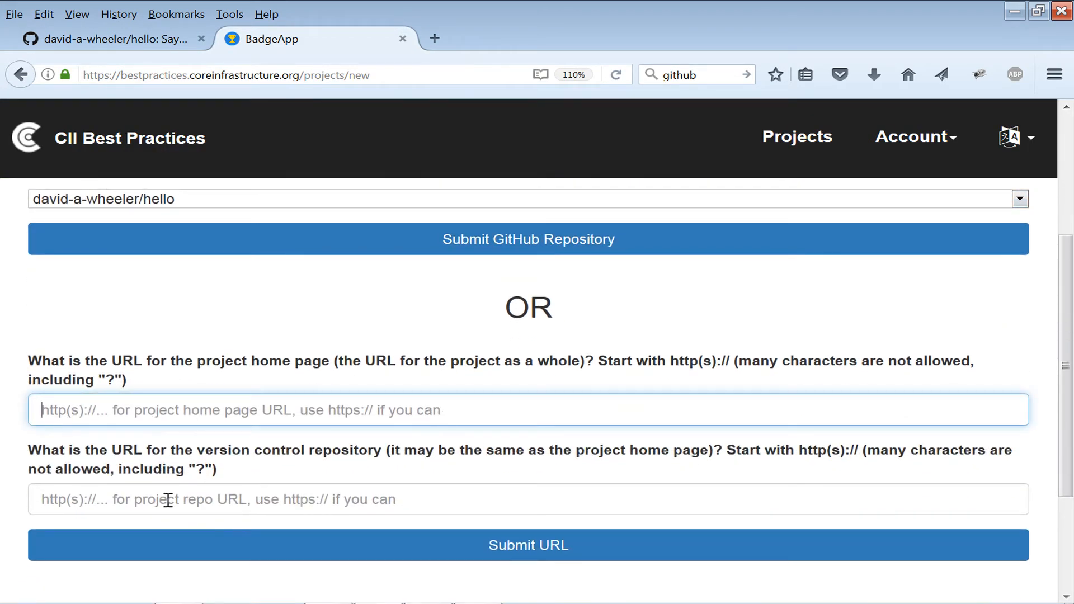
{"action": "left_click", "coordinate": [506, 245]}
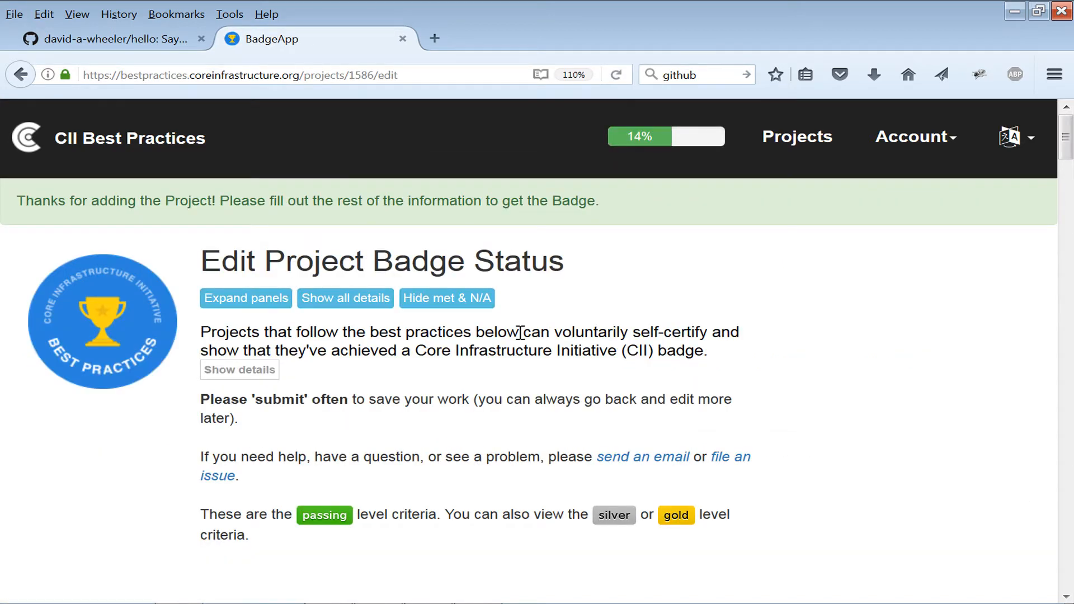
Review the automatically filled project name, description and URL fields of the badge form.
{"action": "left_click_drag", "start_coordinate": [491, 332], "coordinate": [740, 353]}
{"action": "left_click", "coordinate": [741, 354]}
{"action": "scroll", "coordinate": [806, 377], "scroll_direction": "down", "scroll_amount": 5}
{"action": "scroll", "coordinate": [806, 376], "scroll_direction": "down", "scroll_amount": 3}
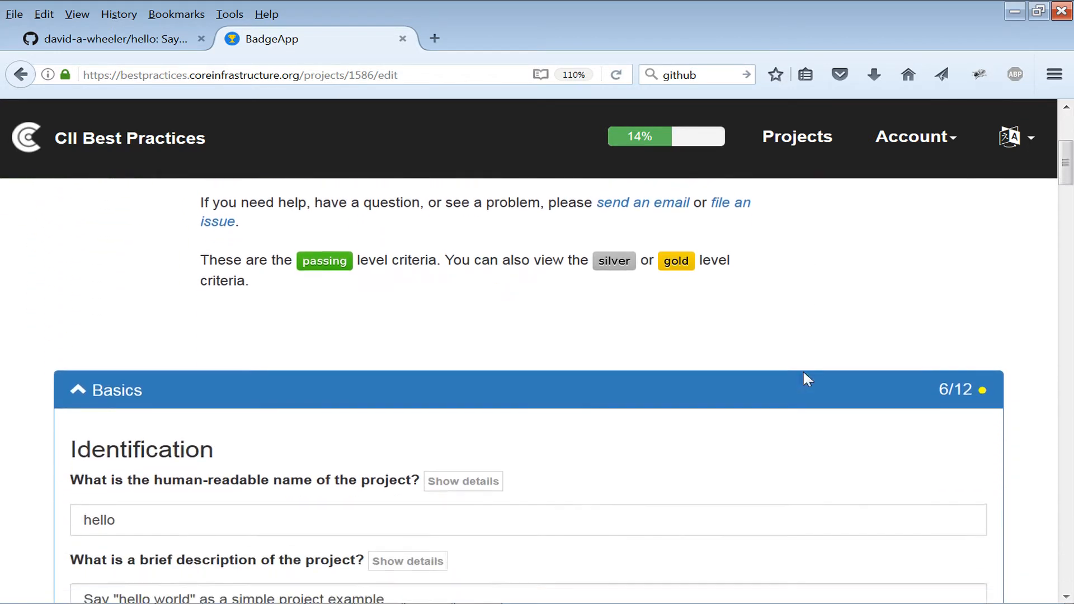
{"action": "scroll", "coordinate": [504, 446], "scroll_direction": "down", "scroll_amount": 5}
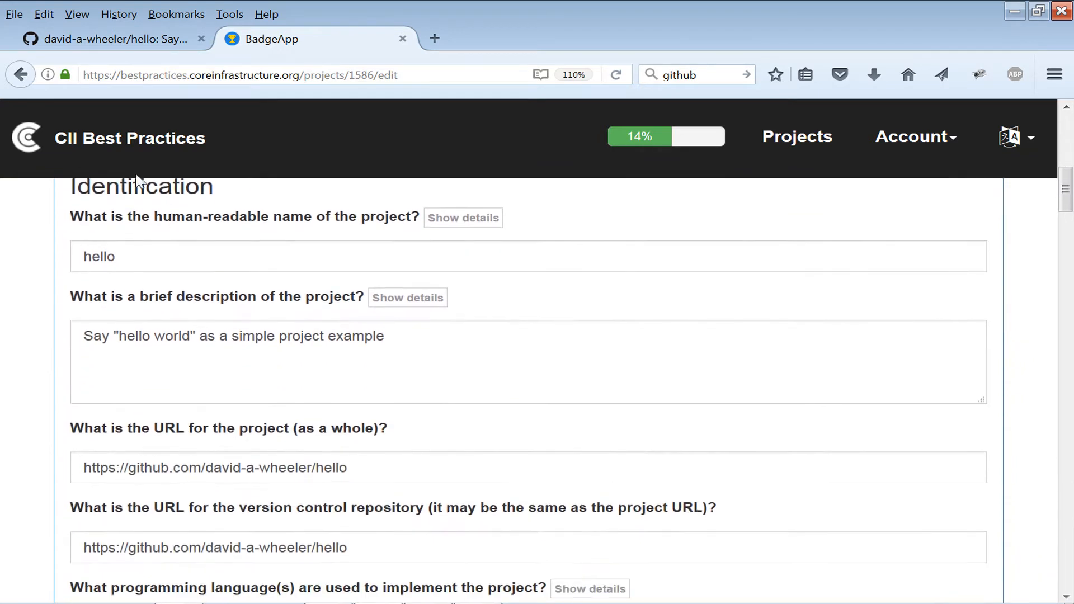
{"action": "left_click", "coordinate": [167, 254]}
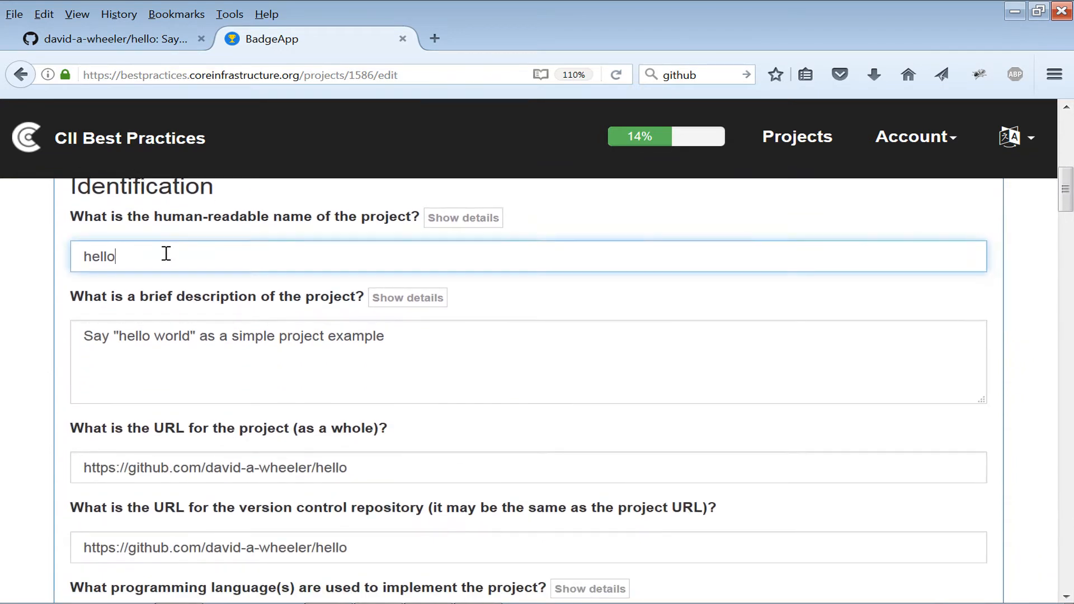
{"action": "left_click", "coordinate": [401, 341]}
{"action": "scroll", "coordinate": [400, 336], "scroll_direction": "down", "scroll_amount": 3}
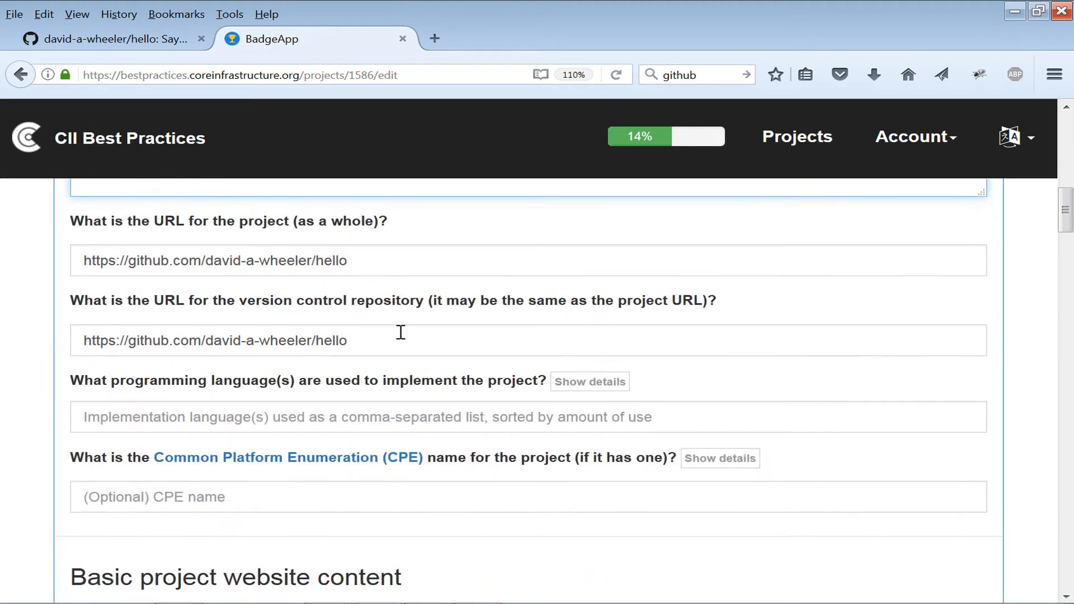
{"action": "left_click", "coordinate": [397, 256]}
{"action": "left_click", "coordinate": [384, 351]}
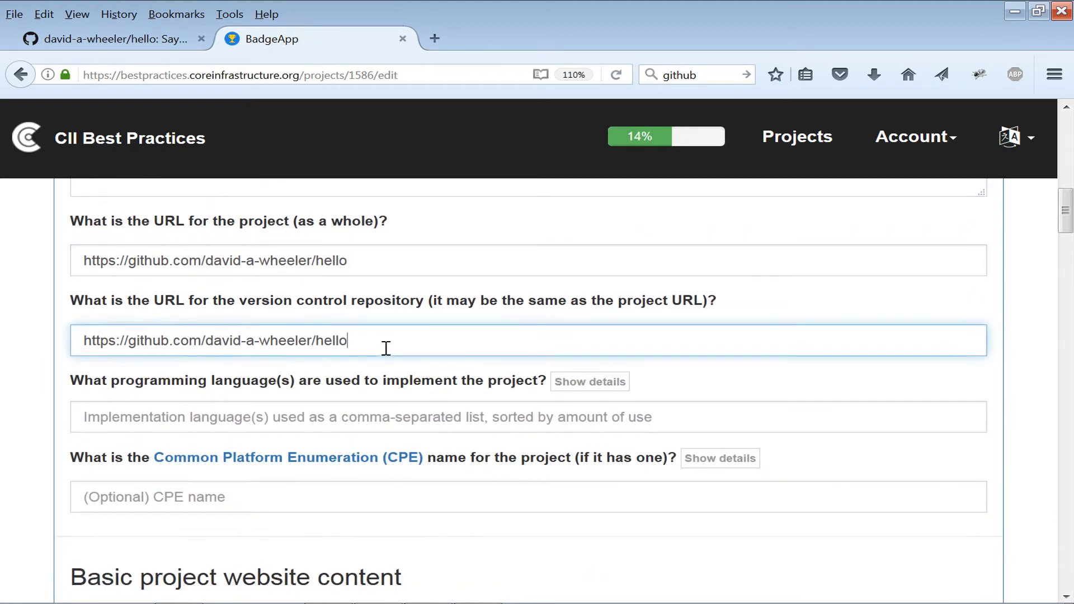
{"action": "scroll", "coordinate": [643, 395], "scroll_direction": "down", "scroll_amount": 2}
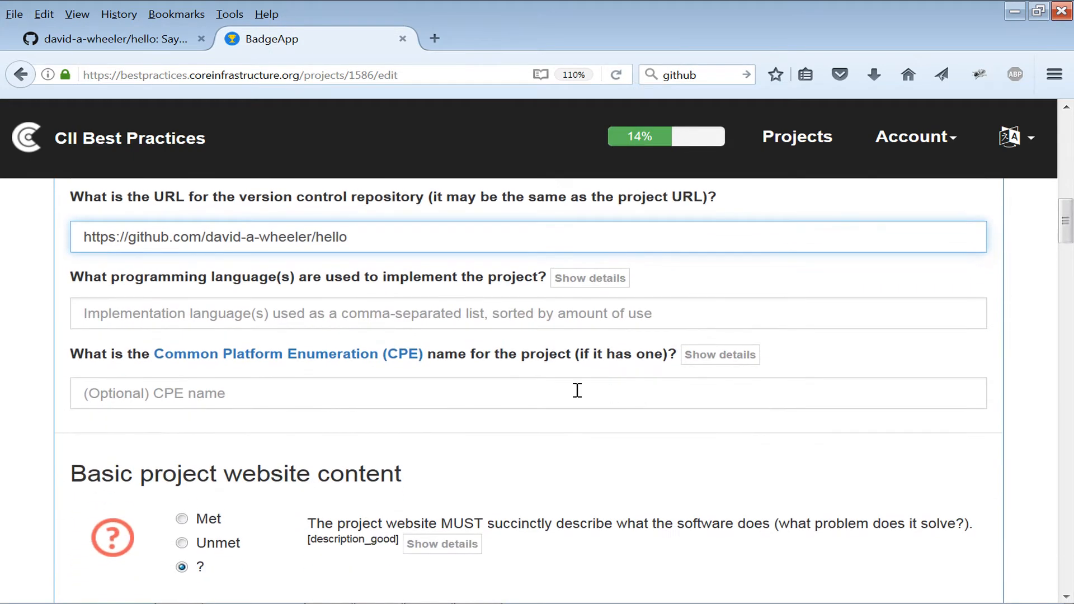
Enter Python as the implementation language and mark the succinct project description criterion as Met.
{"action": "left_click", "coordinate": [513, 313]}
{"action": "type", "text": "Py"}
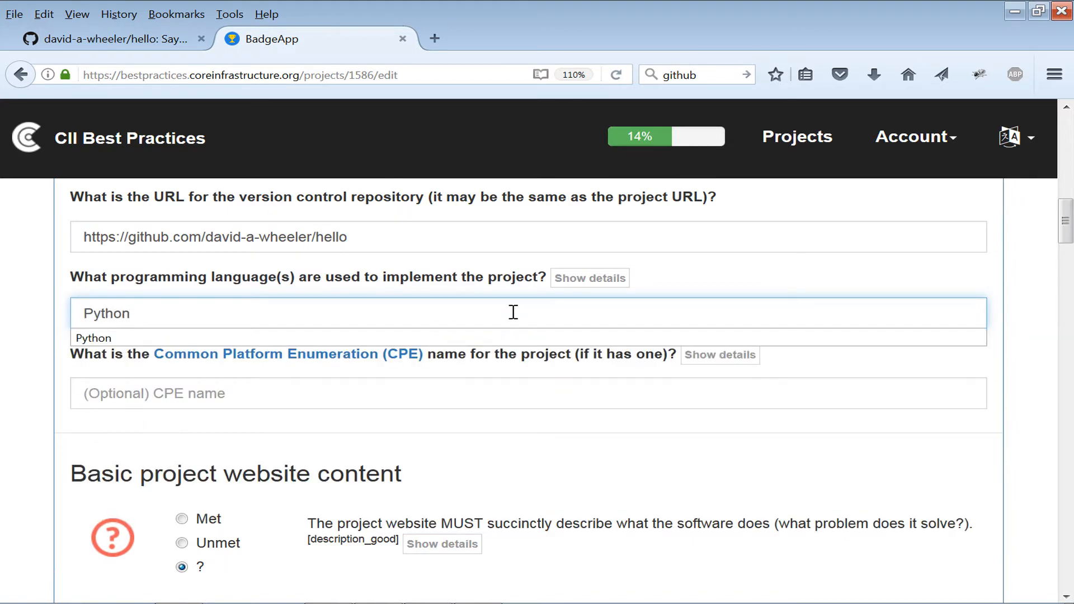
{"action": "type", "text": "thon"}
{"action": "key", "text": "Escape"}
{"action": "scroll", "coordinate": [564, 437], "scroll_direction": "down", "scroll_amount": 4}
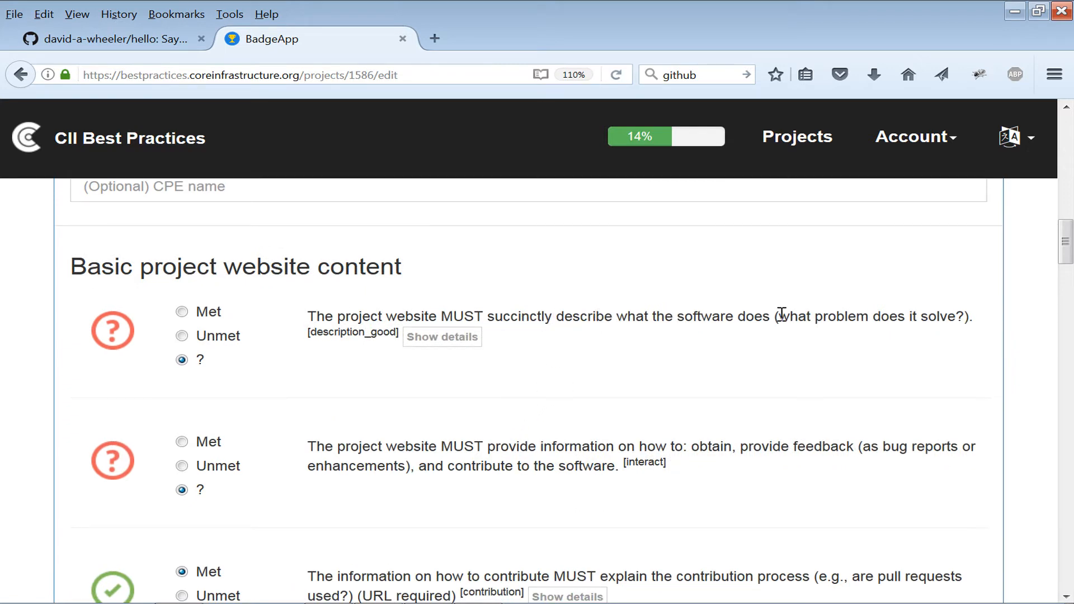
{"action": "left_click", "coordinate": [182, 312]}
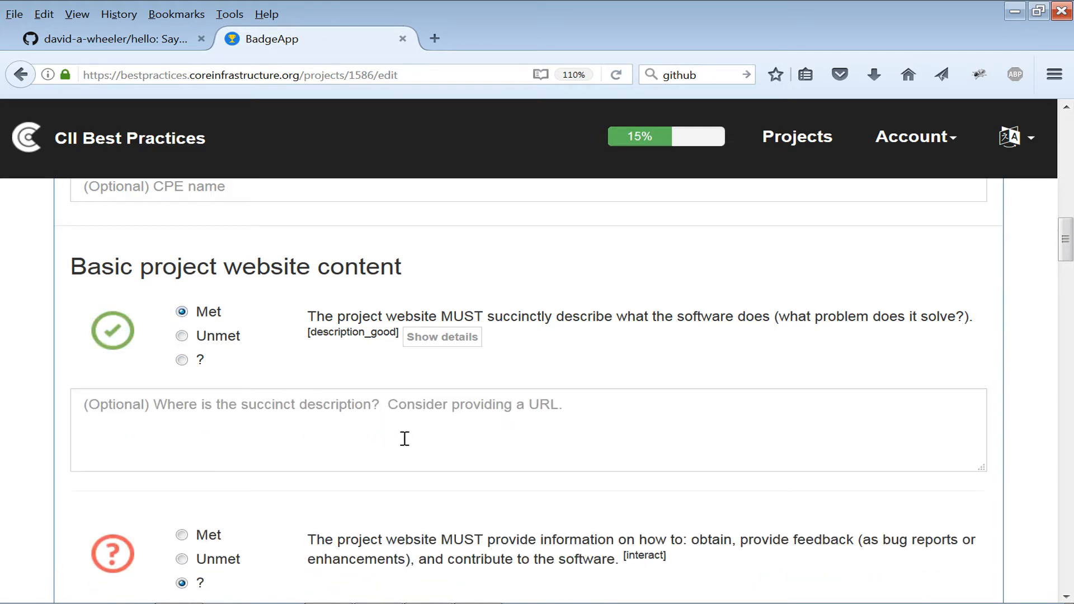
Mark the interaction information criterion as Met and paste the CONTRIBUTING.md page URL as its justification.
{"action": "scroll", "coordinate": [405, 438], "scroll_direction": "down", "scroll_amount": 5}
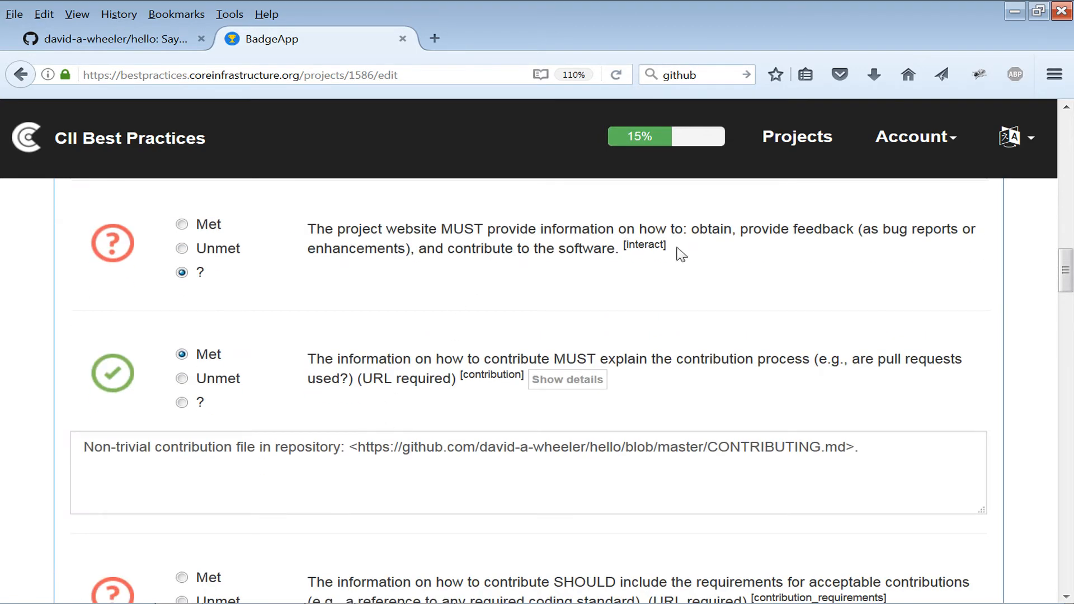
{"action": "left_click_drag", "start_coordinate": [682, 255], "coordinate": [511, 231]}
{"action": "left_click", "coordinate": [484, 230]}
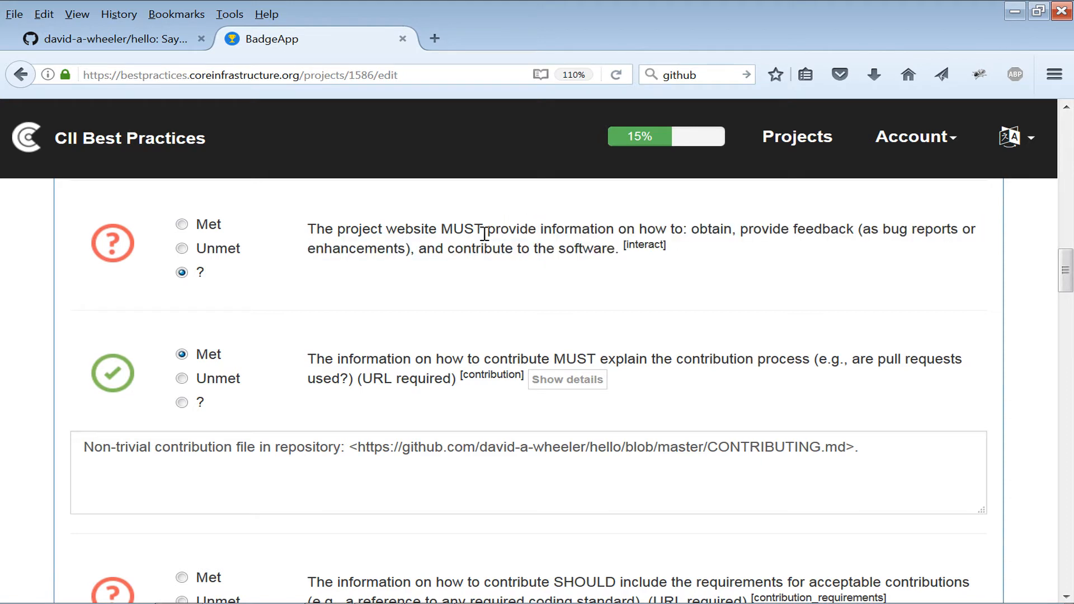
{"action": "left_click", "coordinate": [182, 225]}
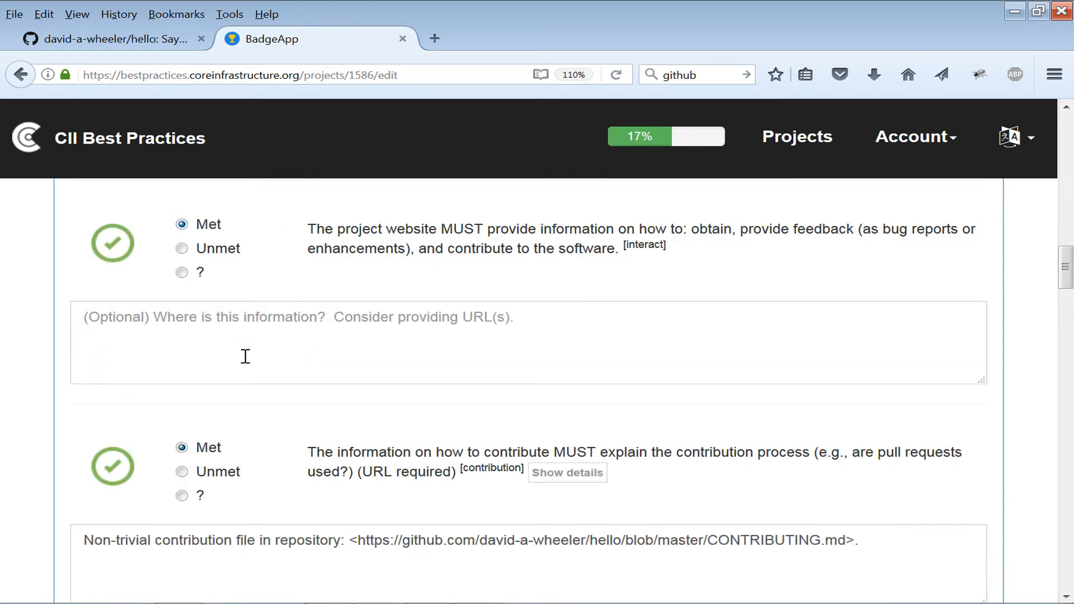
{"action": "left_click", "coordinate": [304, 324]}
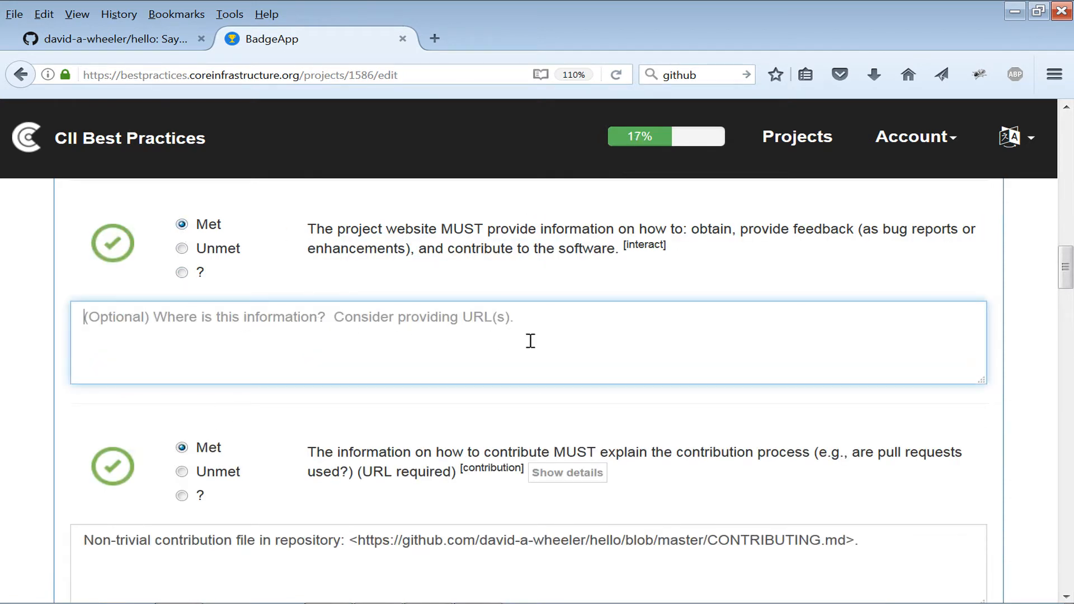
{"action": "left_click", "coordinate": [116, 42]}
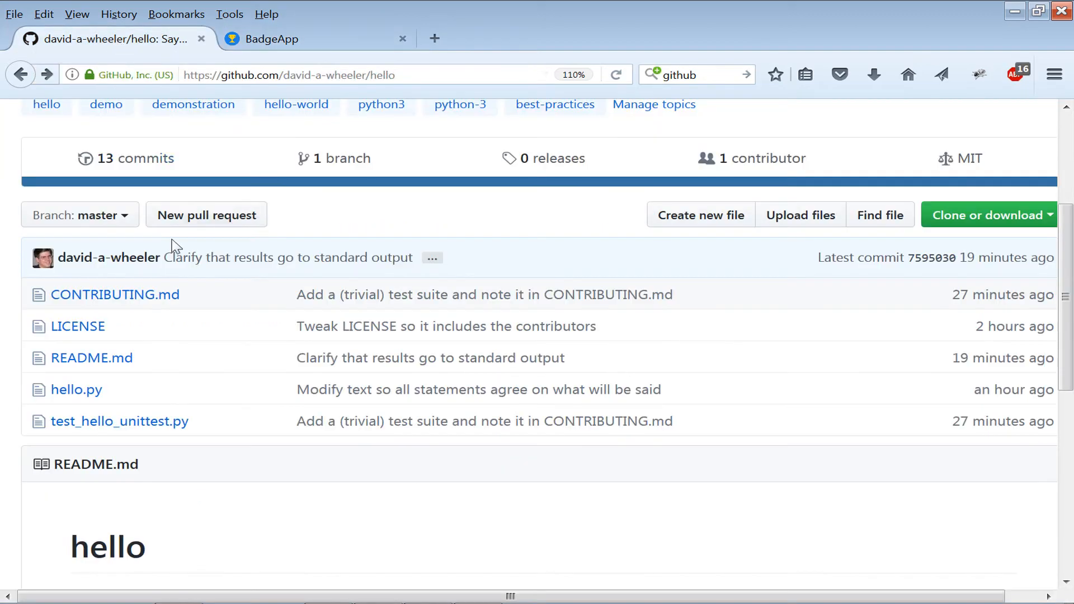
{"action": "left_click", "coordinate": [139, 297]}
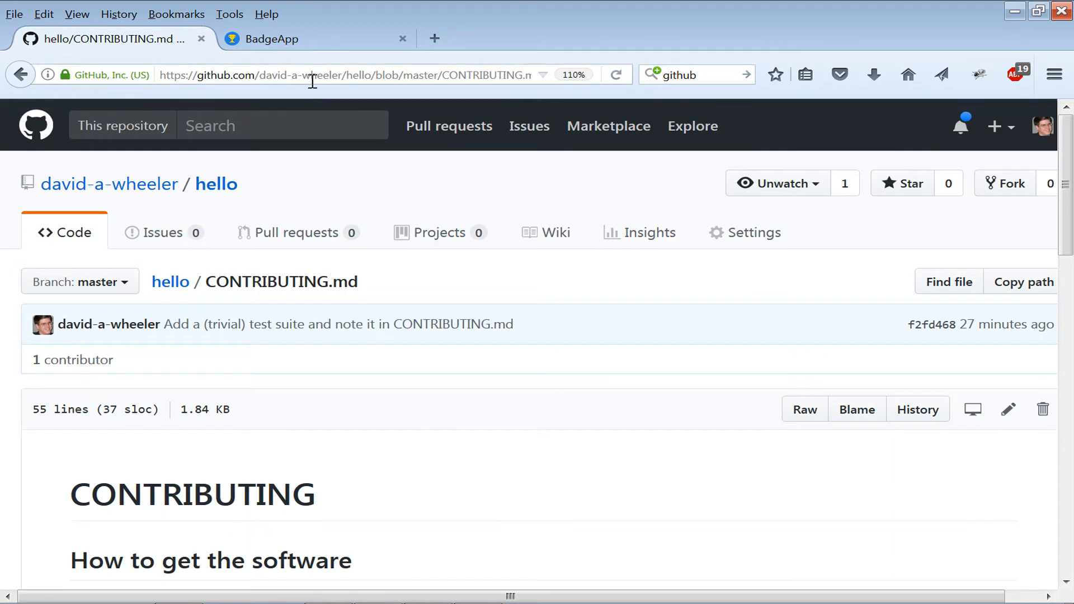
{"action": "left_click", "coordinate": [267, 75]}
{"action": "key", "text": "ctrl+c"}
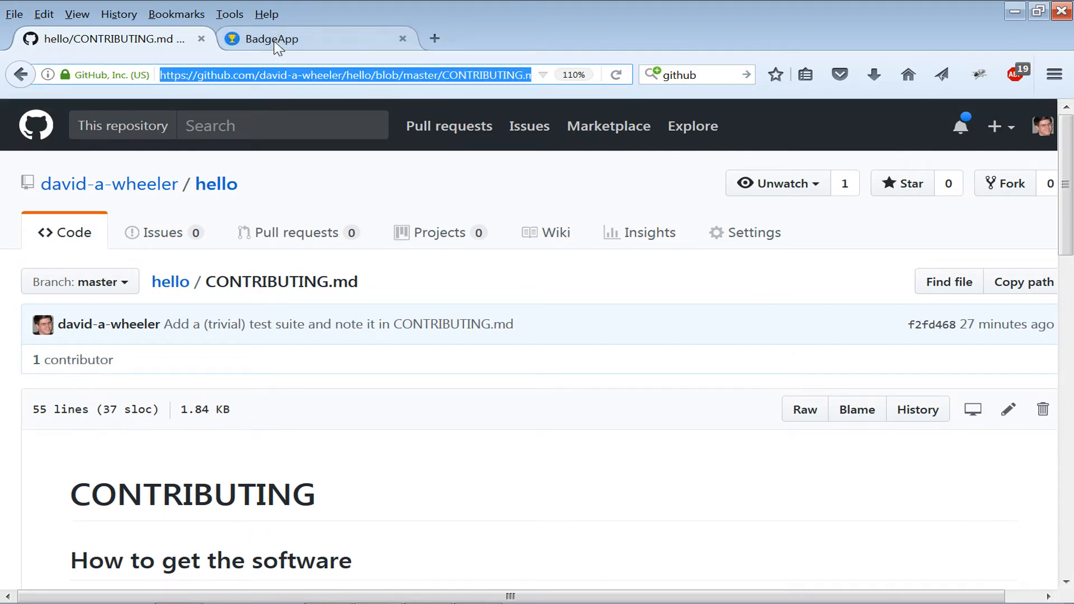
{"action": "left_click", "coordinate": [272, 40]}
{"action": "key", "text": "ctrl+v"}
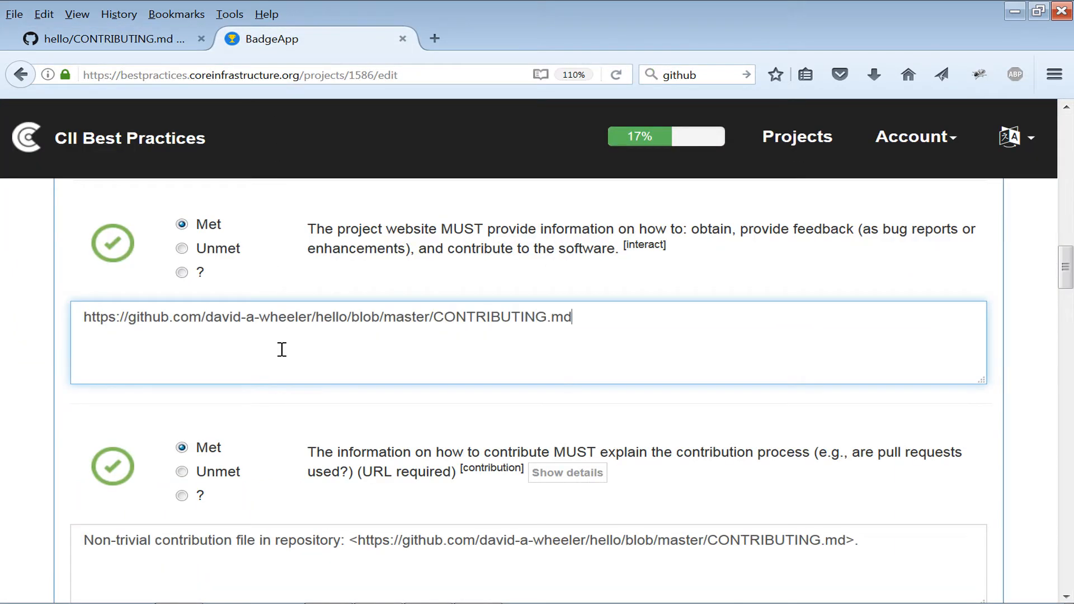
Mark the contribution requirements criterion as Met with the justification "Details are provided in" followed by the CONTRIBUTING.md URL.
{"action": "scroll", "coordinate": [276, 423], "scroll_direction": "down", "scroll_amount": 3}
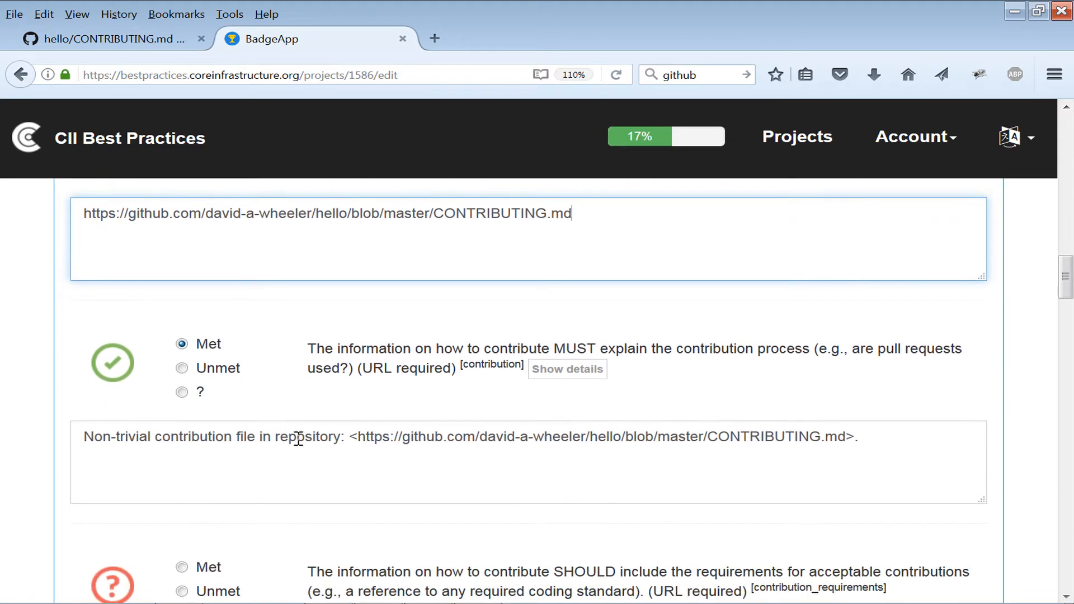
{"action": "left_click", "coordinate": [300, 439]}
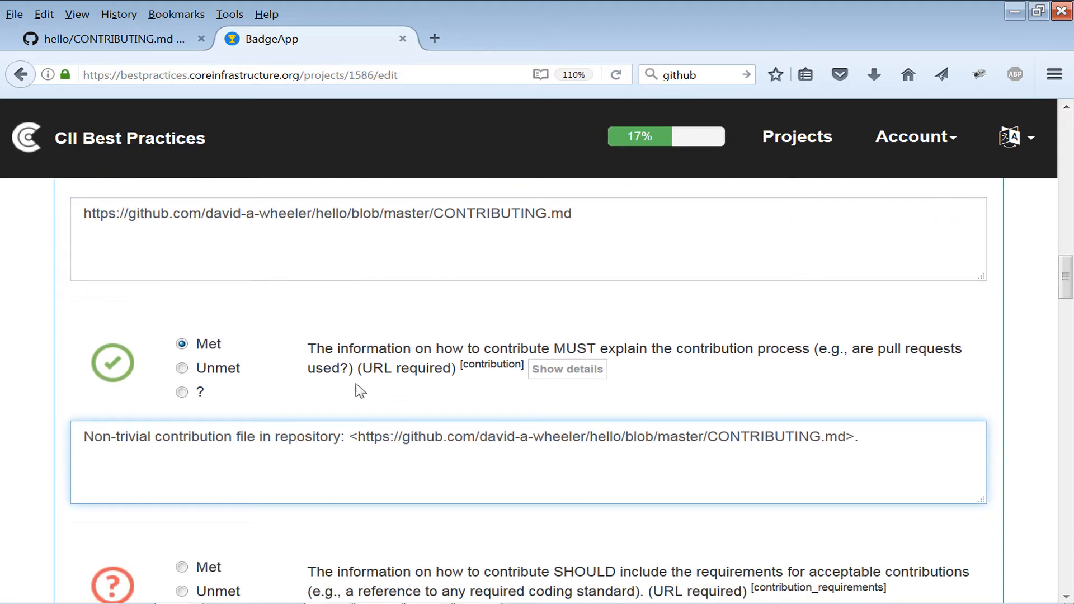
{"action": "scroll", "coordinate": [363, 391], "scroll_direction": "down", "scroll_amount": 6}
{"action": "scroll", "coordinate": [375, 325], "scroll_direction": "up", "scroll_amount": 3}
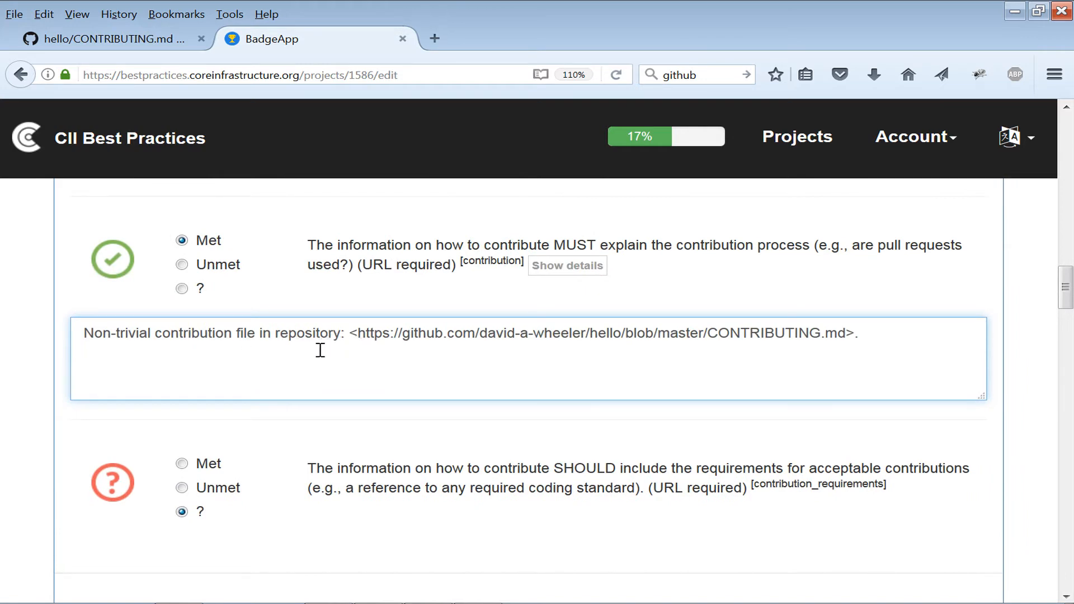
{"action": "scroll", "coordinate": [319, 392], "scroll_direction": "down", "scroll_amount": 3}
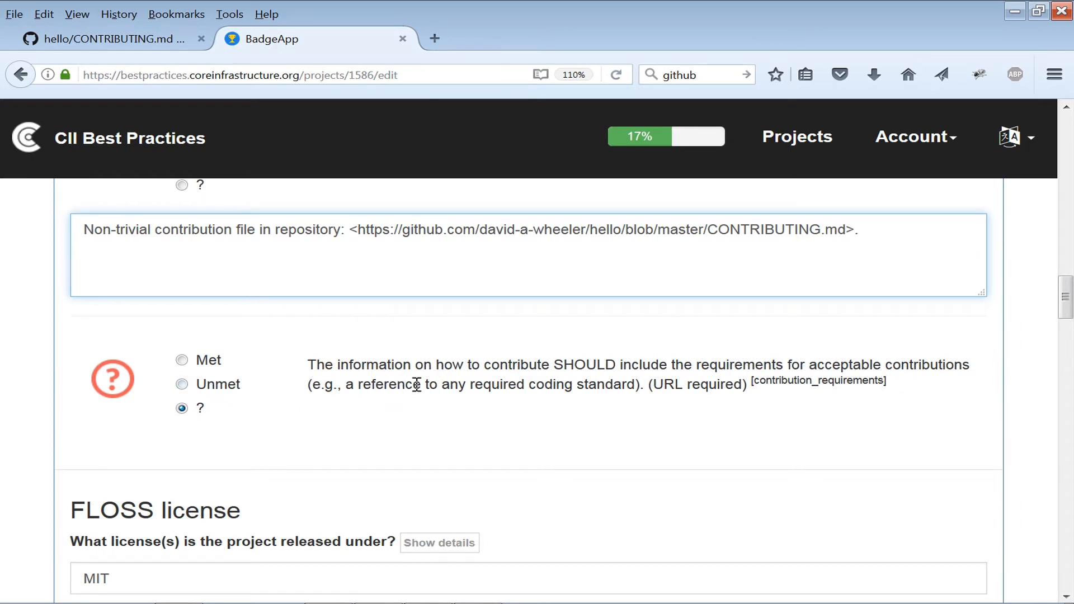
{"action": "left_click", "coordinate": [182, 360]}
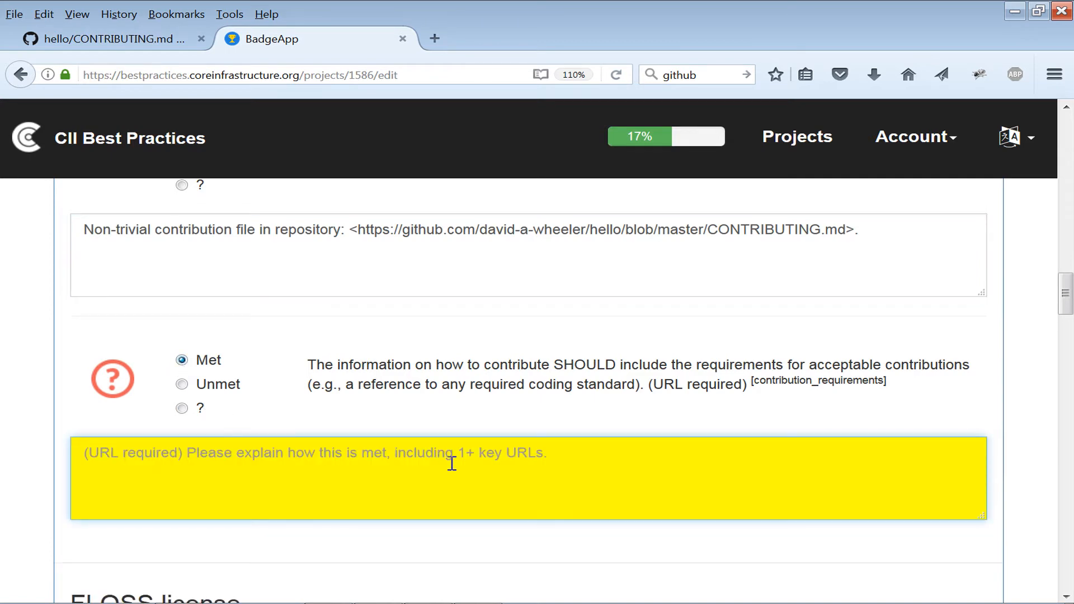
{"action": "type", "text": "https://github.com/david-a-wheeler/hello/blob/master/CONTRIBUTING.md"}
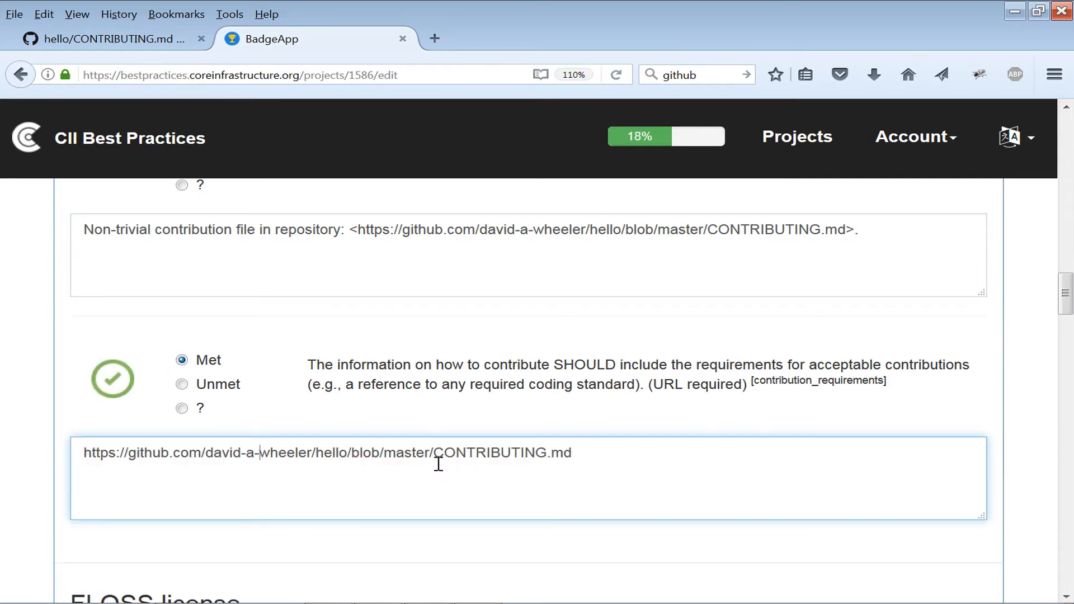
{"action": "type", "text": "Details are pro"}
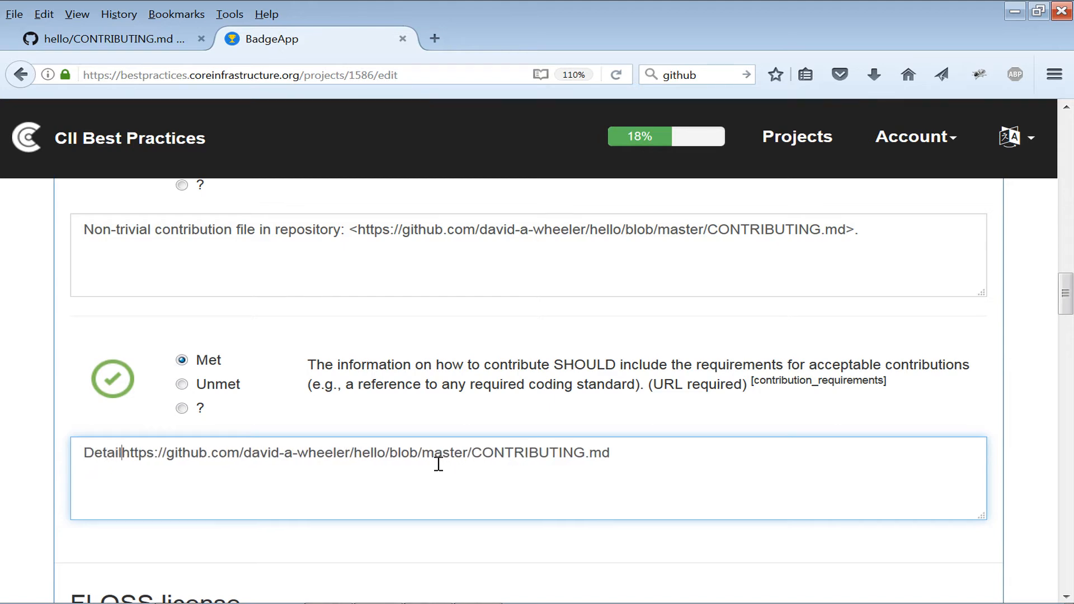
{"action": "type", "text": "vided "}
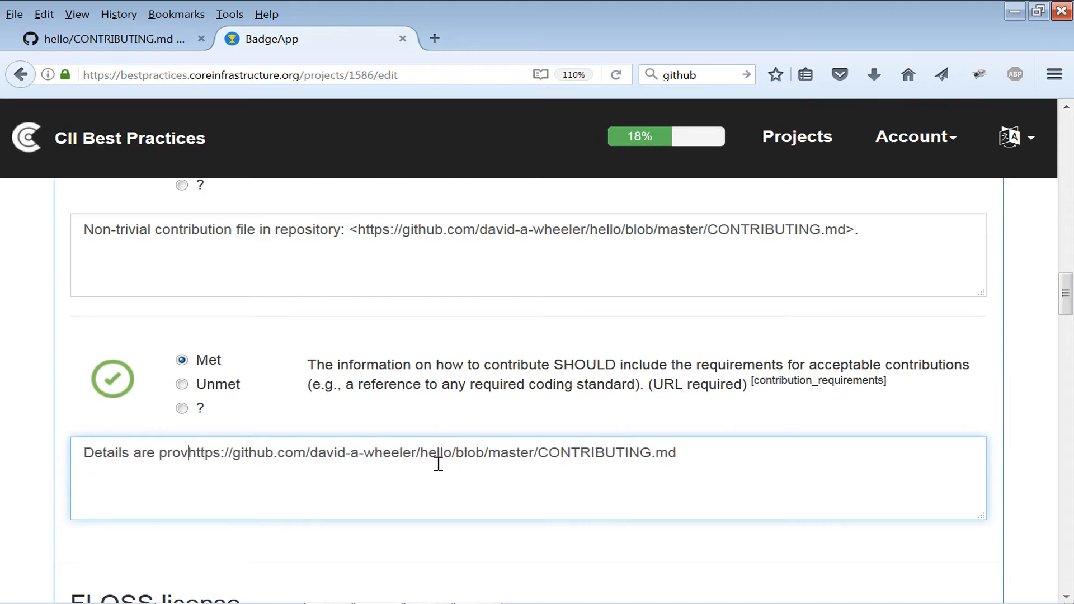
{"action": "type", "text": "in"}
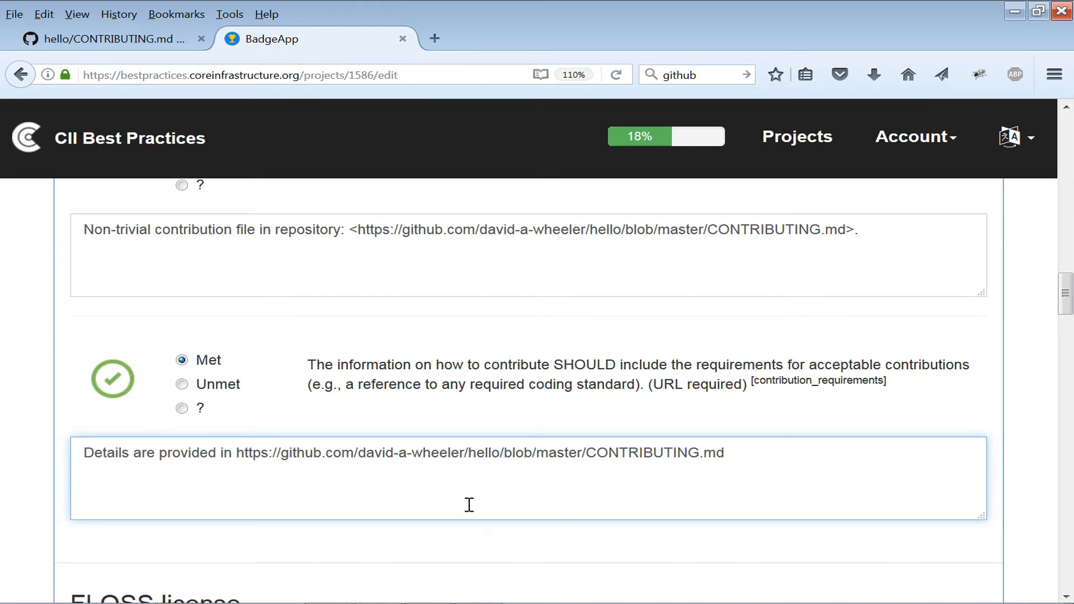
Review the FLOSS license section's license name and prefilled justifications.
{"action": "scroll", "coordinate": [468, 505], "scroll_direction": "down", "scroll_amount": 4}
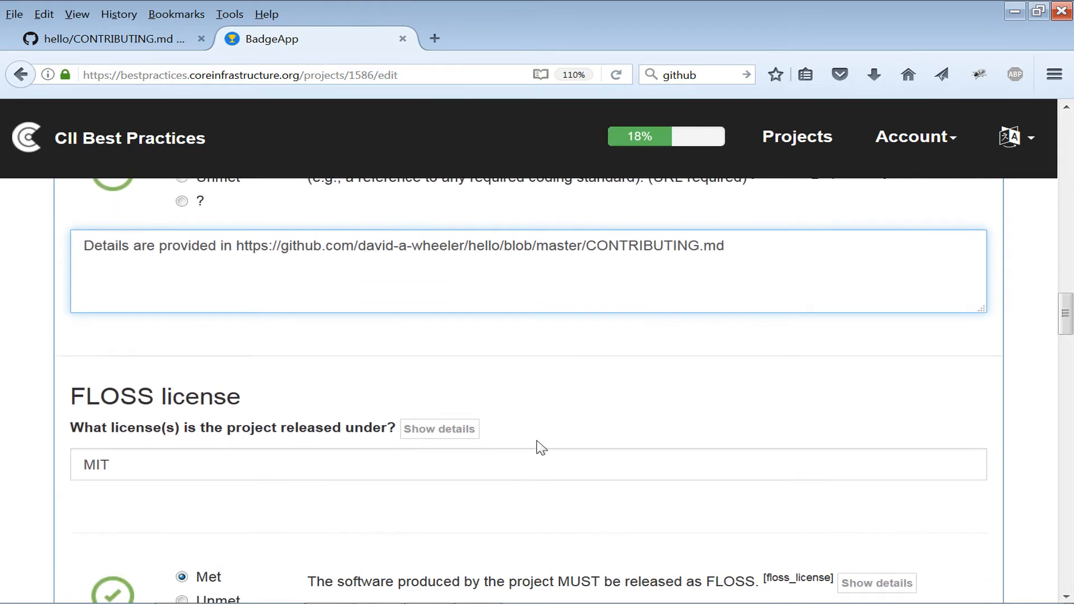
{"action": "left_click", "coordinate": [343, 462]}
{"action": "scroll", "coordinate": [314, 386], "scroll_direction": "down", "scroll_amount": 4}
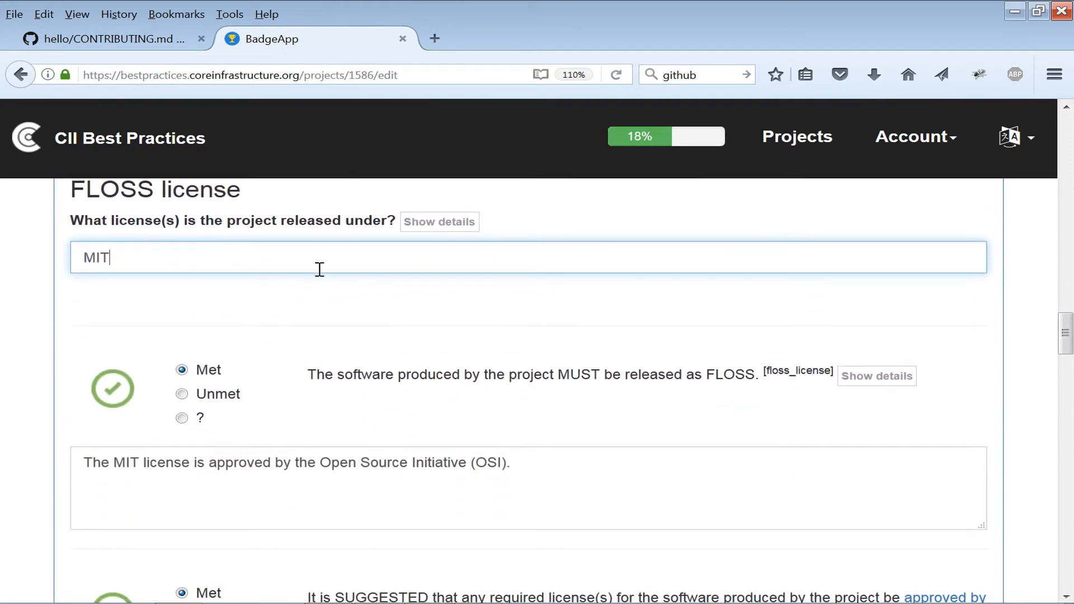
{"action": "left_click", "coordinate": [538, 469]}
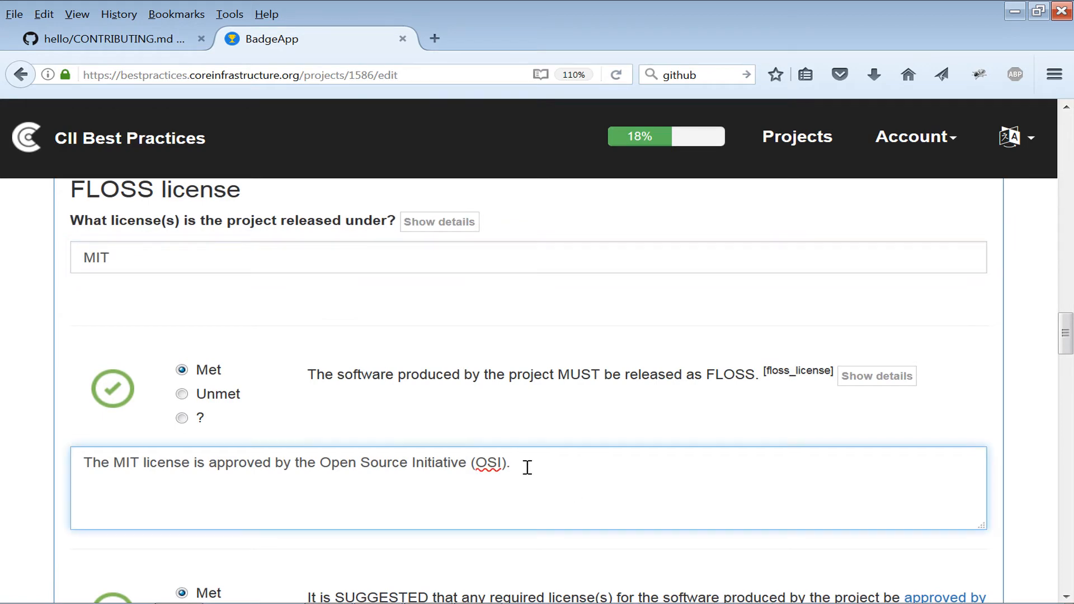
{"action": "scroll", "coordinate": [442, 414], "scroll_direction": "down", "scroll_amount": 1}
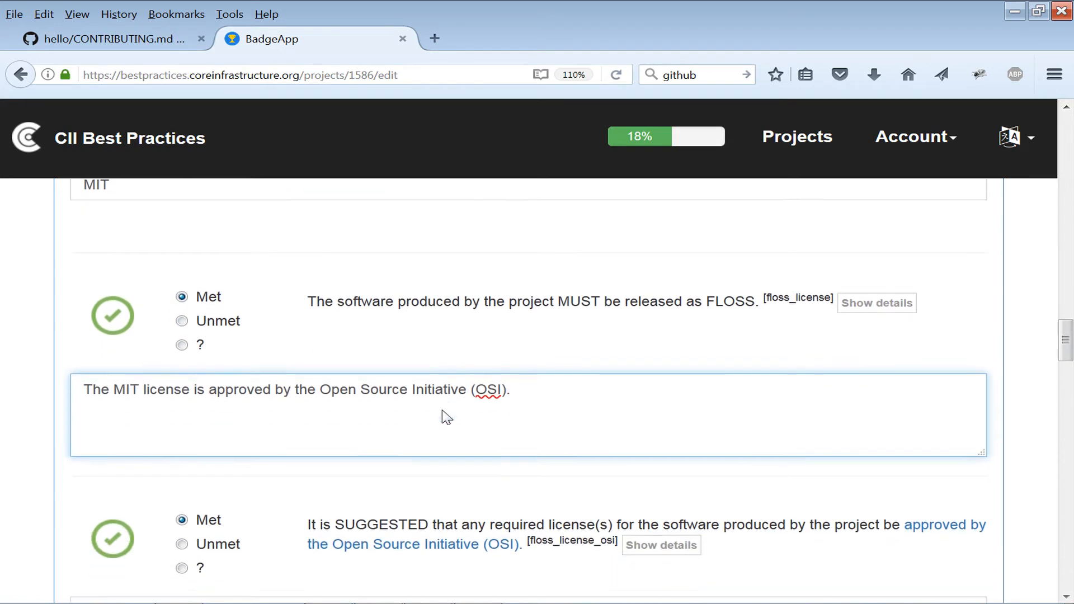
{"action": "scroll", "coordinate": [447, 417], "scroll_direction": "down", "scroll_amount": 2}
{"action": "scroll", "coordinate": [267, 395], "scroll_direction": "down", "scroll_amount": 3}
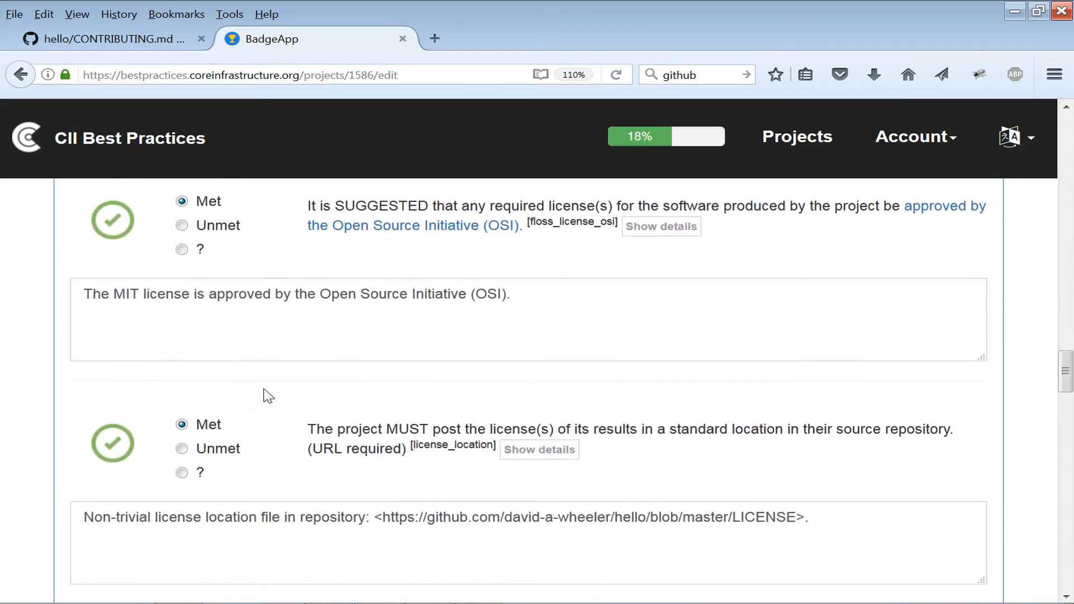
{"action": "scroll", "coordinate": [425, 403], "scroll_direction": "down", "scroll_amount": 5}
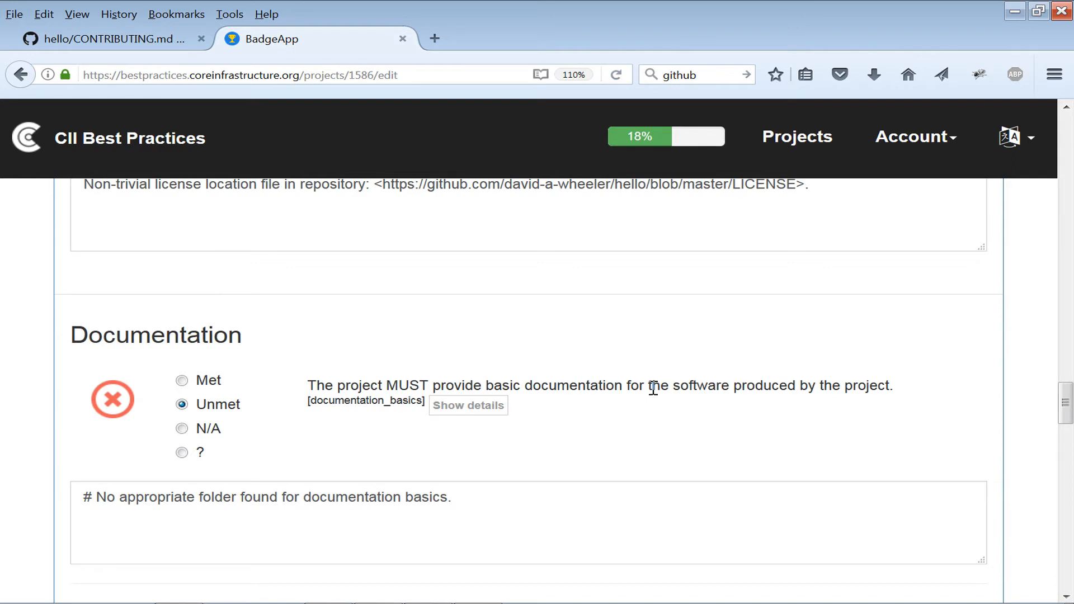
Mark basic documentation Met with "The README is sufficient because this is a trivial program.", and mark interface documentation Met.
{"action": "left_click", "coordinate": [334, 506]}
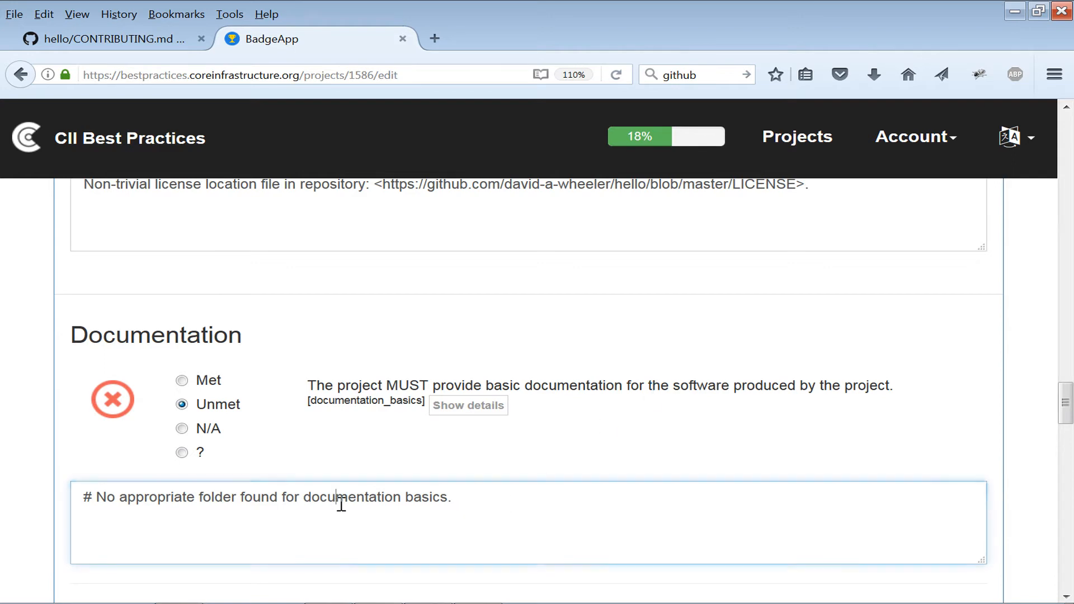
{"action": "left_click", "coordinate": [210, 386]}
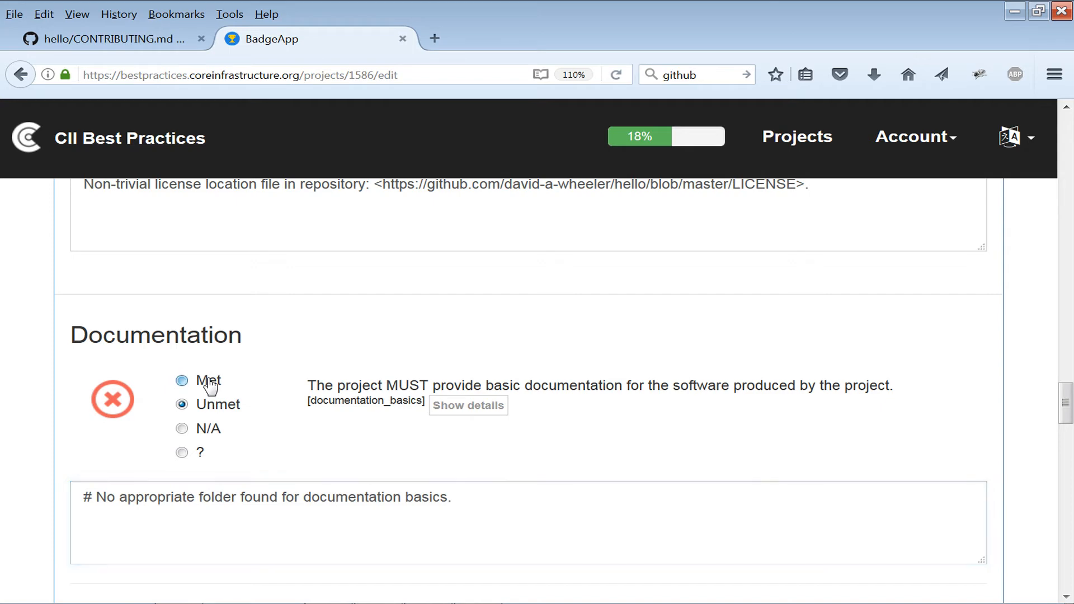
{"action": "left_click", "coordinate": [231, 525]}
{"action": "type", "text": "Re"}
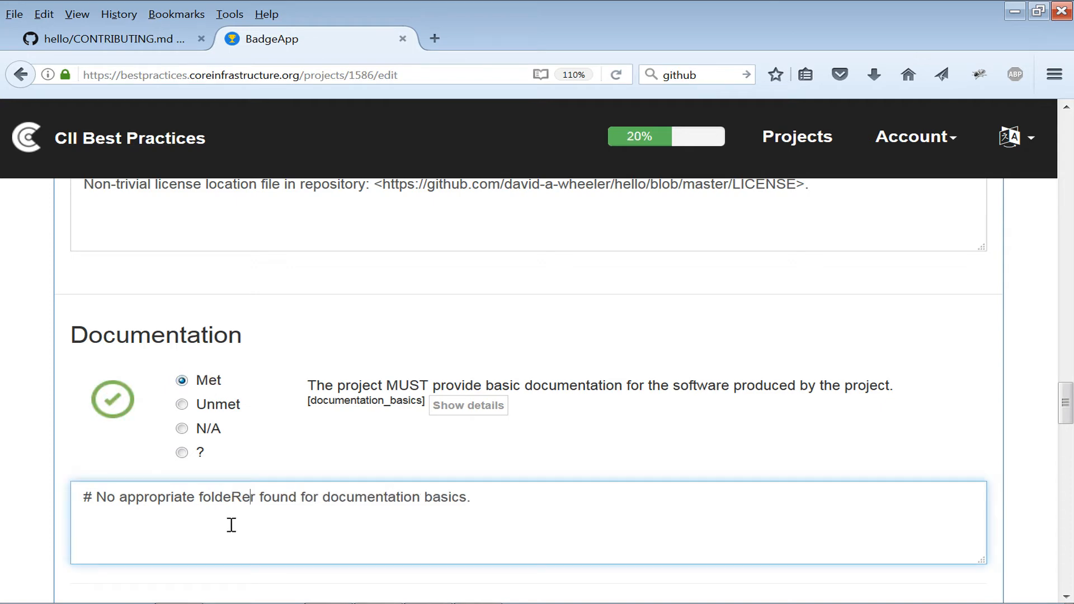
{"action": "key", "text": "BackSpace"}
{"action": "key", "text": "BackSpace"}
{"action": "key", "text": "Right"}
{"action": "key", "text": "Right"}
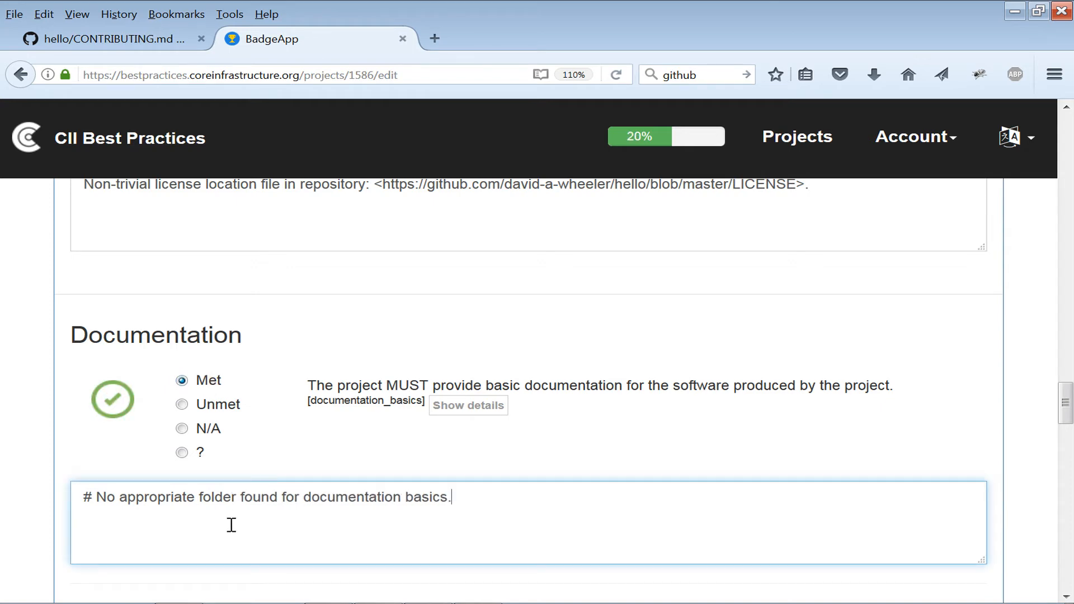
{"action": "key", "text": "BackSpace"}
{"action": "key", "text": "BackSpace"}
{"action": "key", "text": "BackSpace"}
{"action": "key", "text": "BackSpace"}
{"action": "key", "text": "BackSpace"}
{"action": "key", "text": "BackSpace"}
{"action": "key", "text": "BackSpace"}
{"action": "key", "text": "BackSpace"}
{"action": "key", "text": "BackSpace"}
{"action": "key", "text": "BackSpace"}
{"action": "key", "text": "BackSpace"}
{"action": "key", "text": "BackSpace"}
{"action": "key", "text": "BackSpace"}
{"action": "key", "text": "BackSpace"}
{"action": "key", "text": "BackSpace"}
{"action": "key", "text": "BackSpace"}
{"action": "key", "text": "BackSpace"}
{"action": "key", "text": "BackSpace"}
{"action": "key", "text": "BackSpace"}
{"action": "key", "text": "BackSpace"}
{"action": "type", "text": "The REA"}
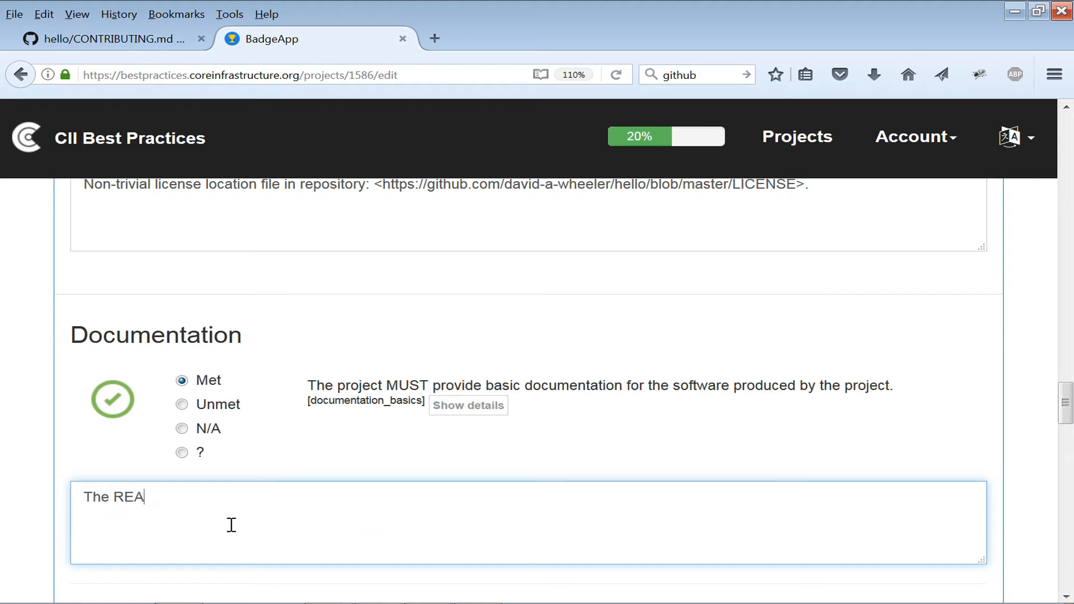
{"action": "type", "text": "DME is sufficie"}
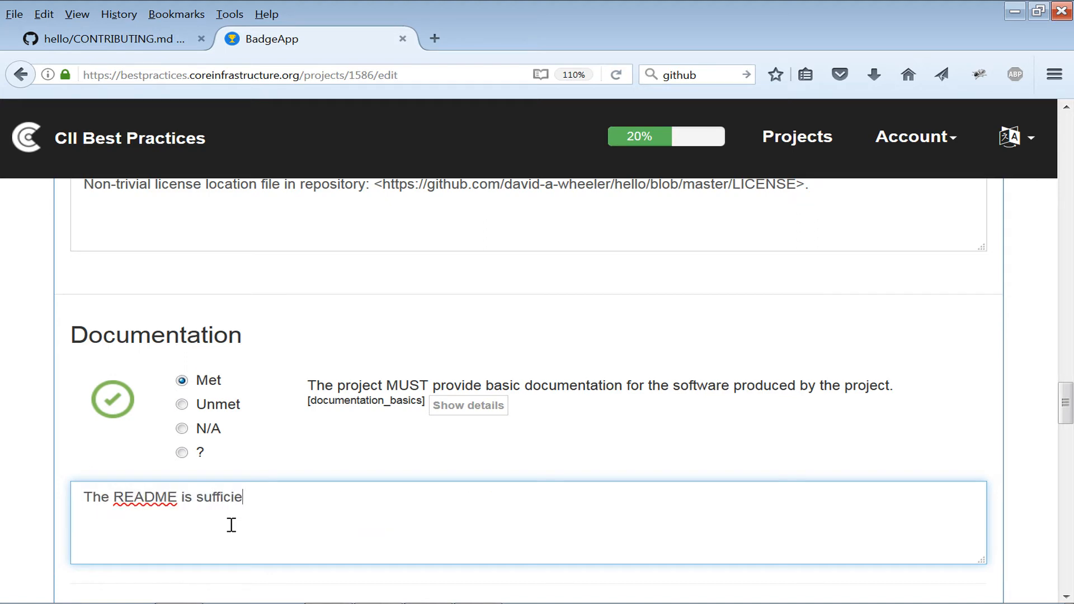
{"action": "type", "text": "nt because this i"}
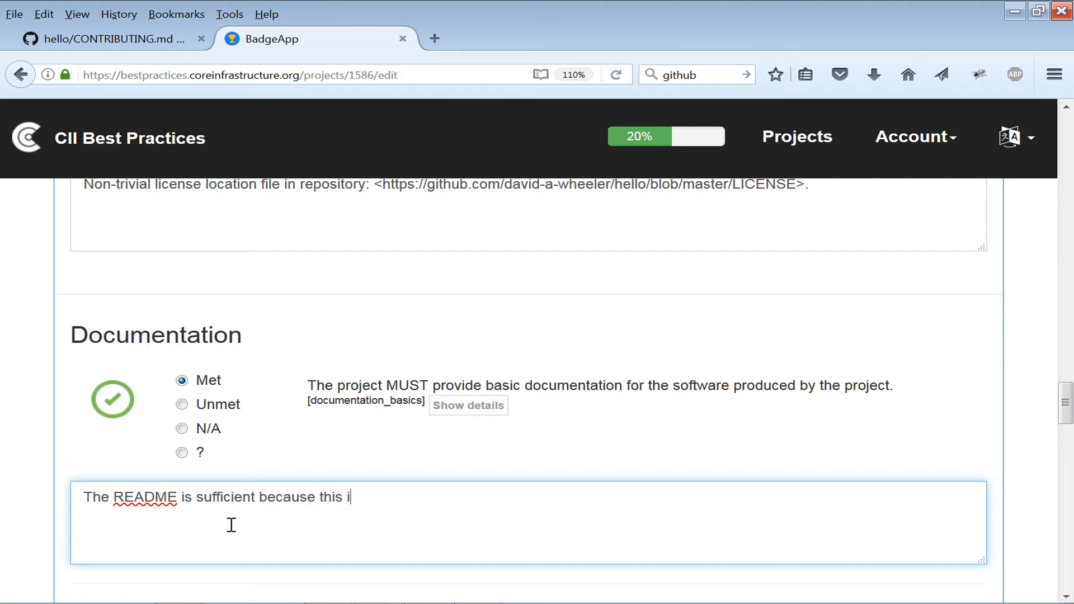
{"action": "type", "text": "s a trivial program."}
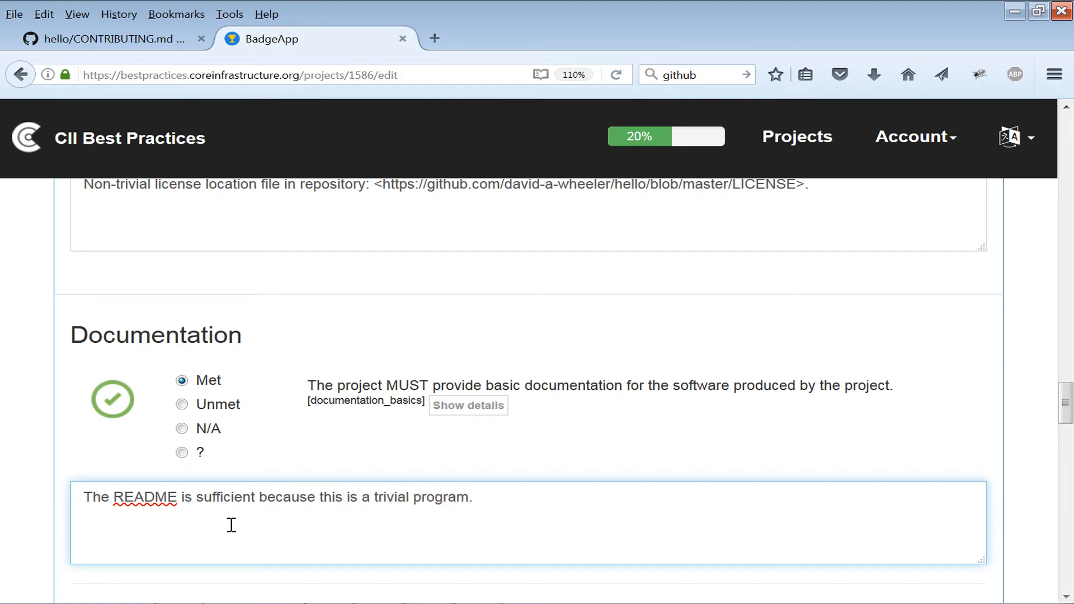
{"action": "scroll", "coordinate": [232, 525], "scroll_direction": "down", "scroll_amount": 3}
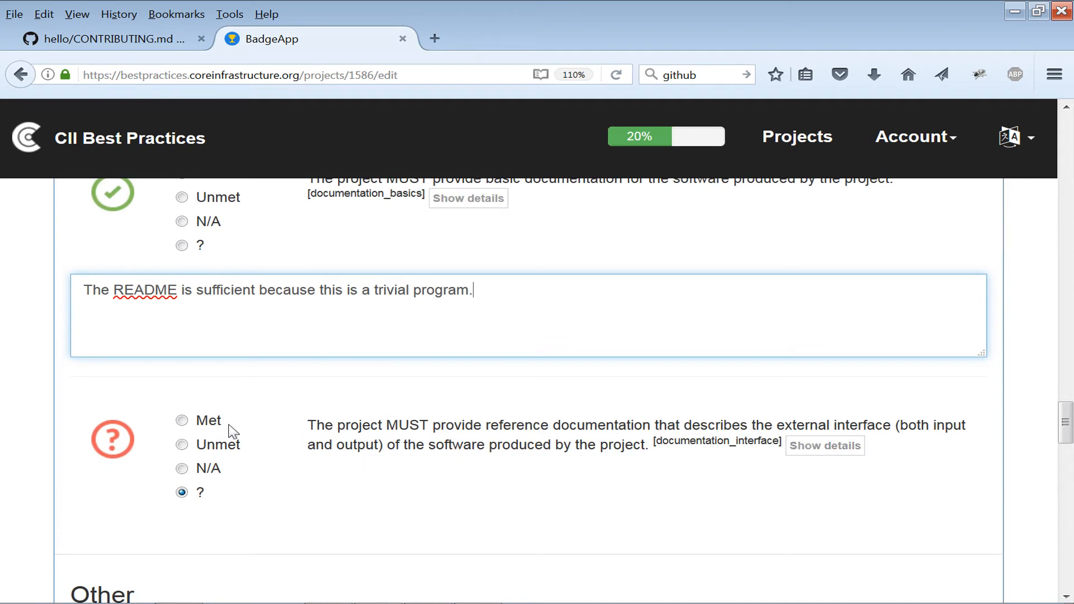
{"action": "left_click", "coordinate": [212, 427]}
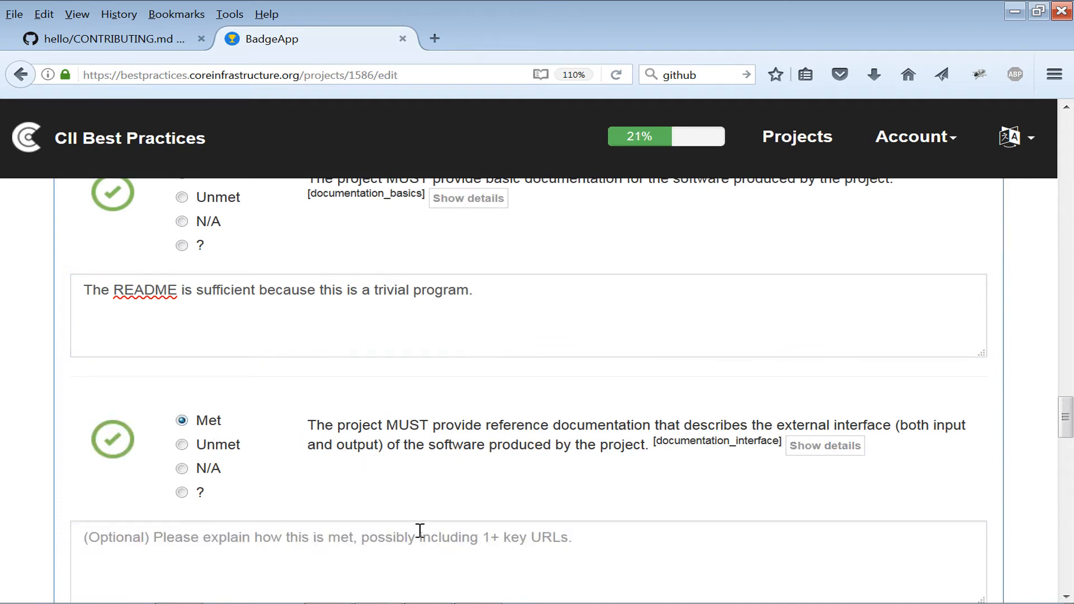
Mark the English documentation and bug-report criterion in the Other section as Met.
{"action": "left_click", "coordinate": [429, 566]}
{"action": "scroll", "coordinate": [430, 566], "scroll_direction": "down", "scroll_amount": 5}
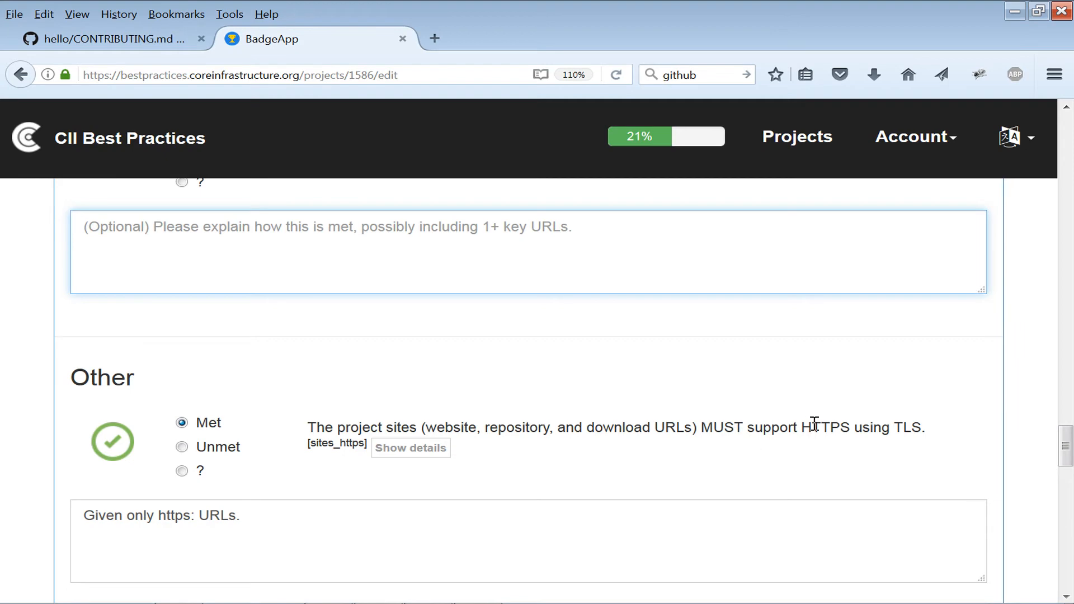
{"action": "scroll", "coordinate": [348, 529], "scroll_direction": "down", "scroll_amount": 2}
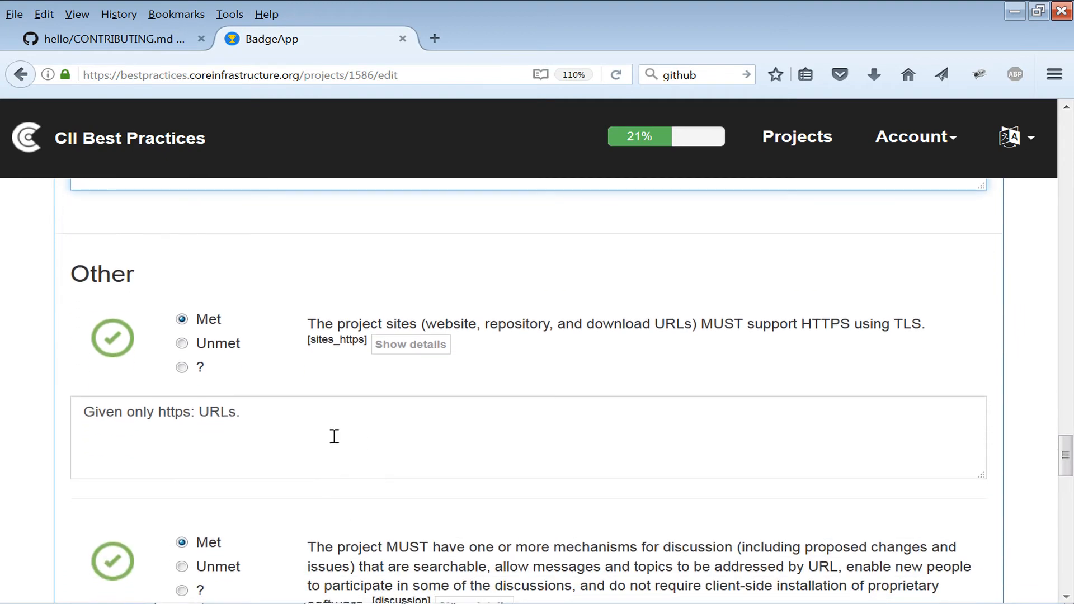
{"action": "scroll", "coordinate": [371, 473], "scroll_direction": "down", "scroll_amount": 3}
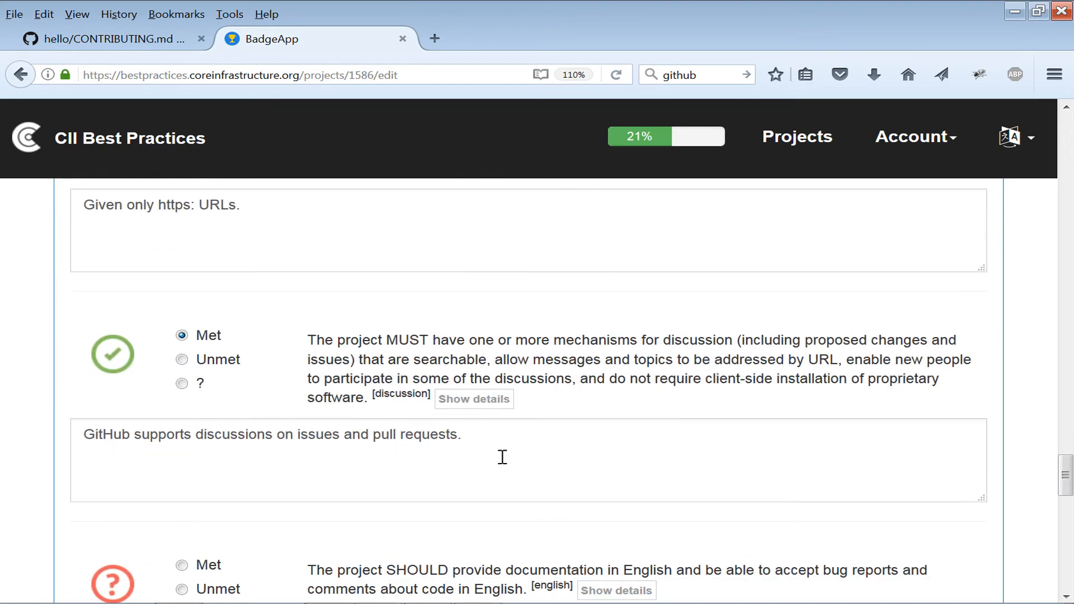
{"action": "left_click", "coordinate": [473, 450]}
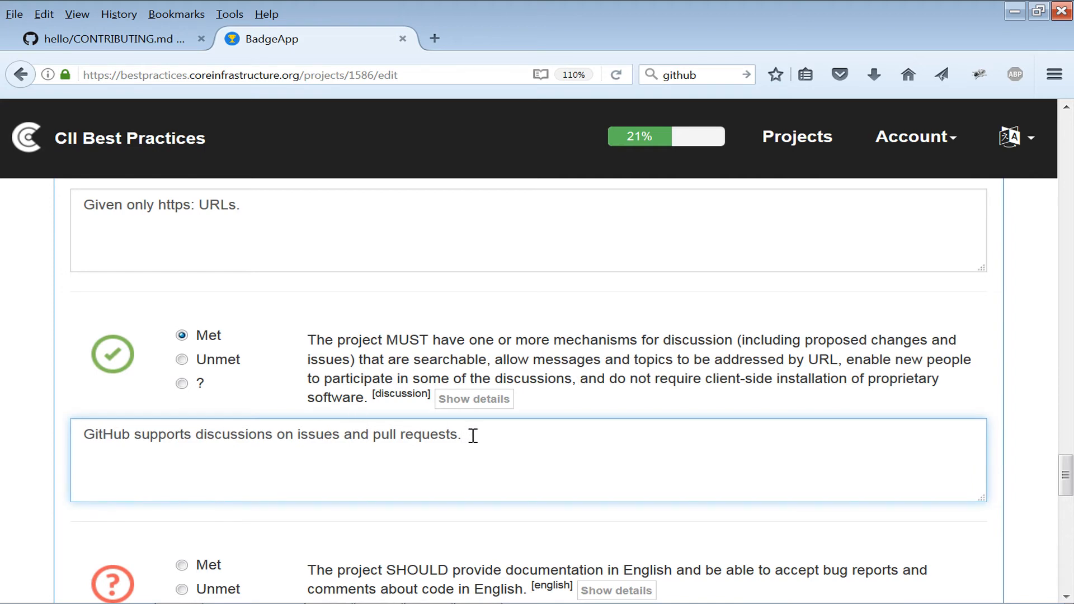
{"action": "scroll", "coordinate": [496, 439], "scroll_direction": "down", "scroll_amount": 3}
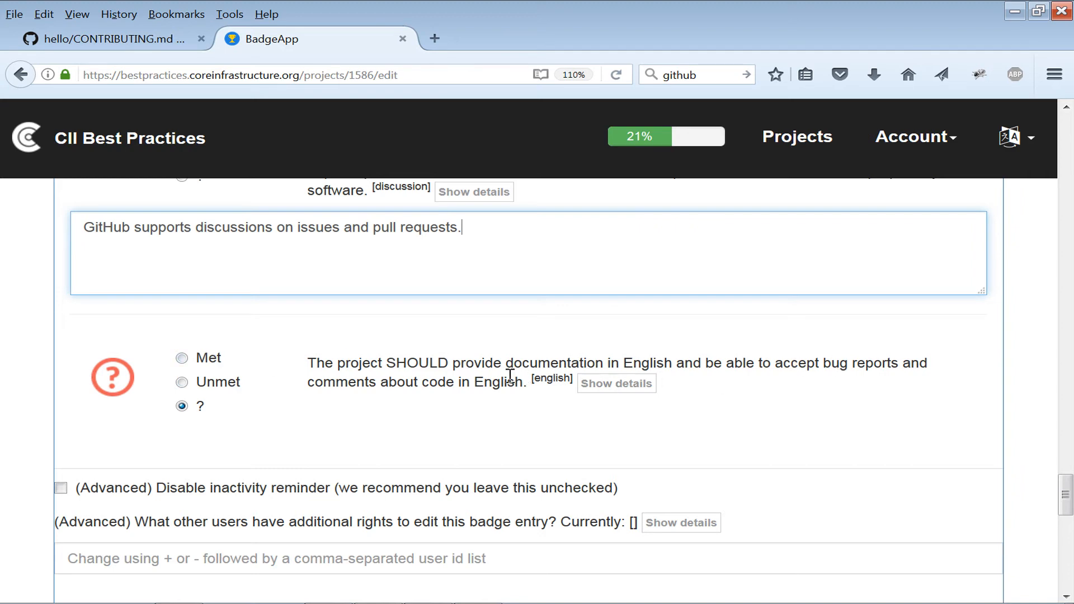
{"action": "left_click", "coordinate": [209, 361]}
Save the badge entry and continue editing.
{"action": "scroll", "coordinate": [357, 481], "scroll_direction": "down", "scroll_amount": 5}
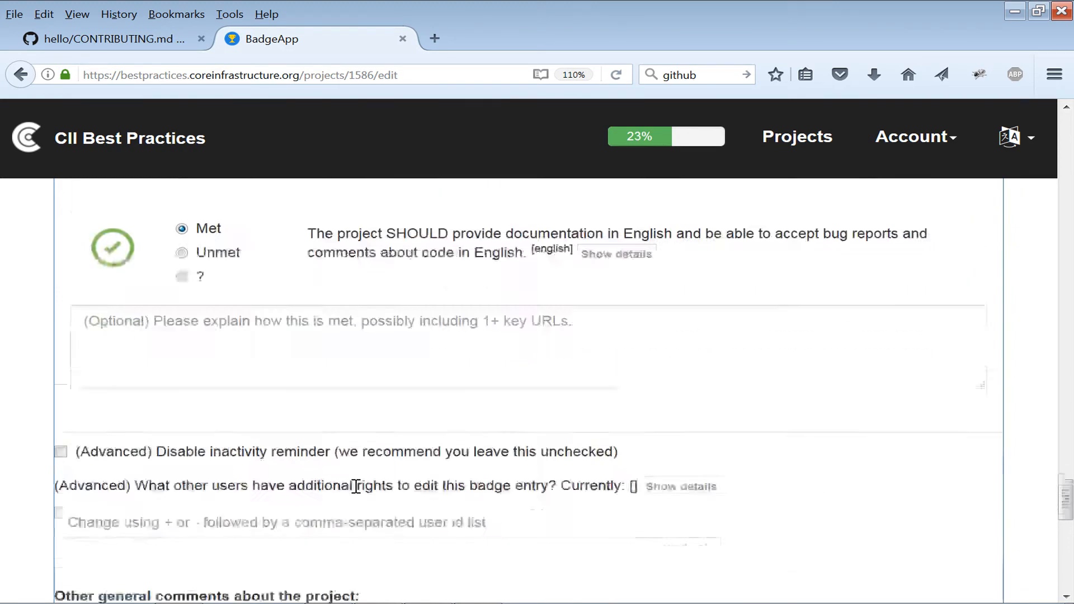
{"action": "scroll", "coordinate": [356, 486], "scroll_direction": "down", "scroll_amount": 2}
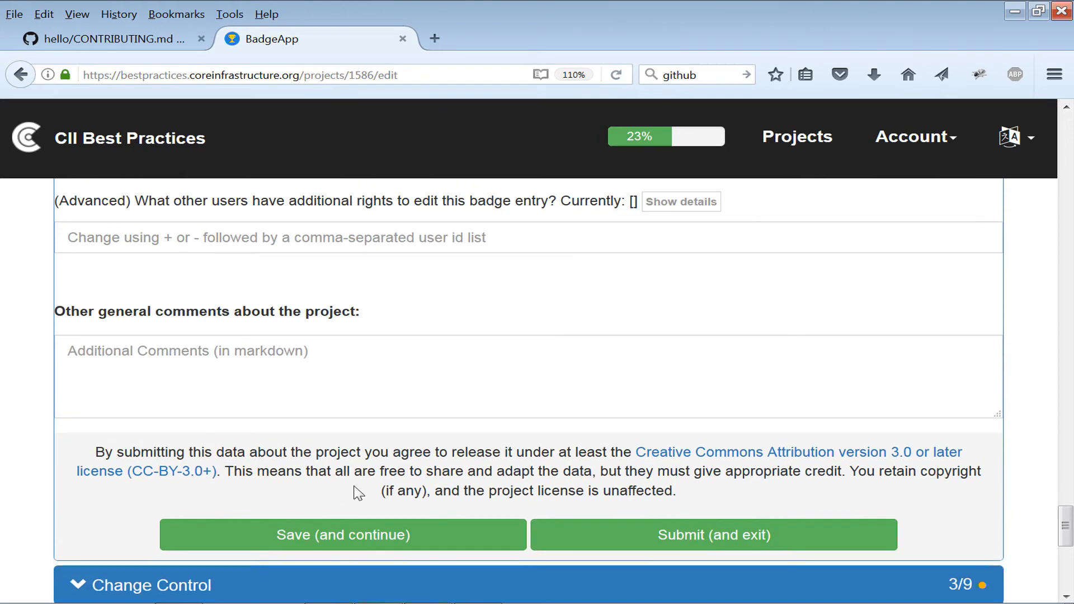
{"action": "scroll", "coordinate": [372, 379], "scroll_direction": "down", "scroll_amount": 2}
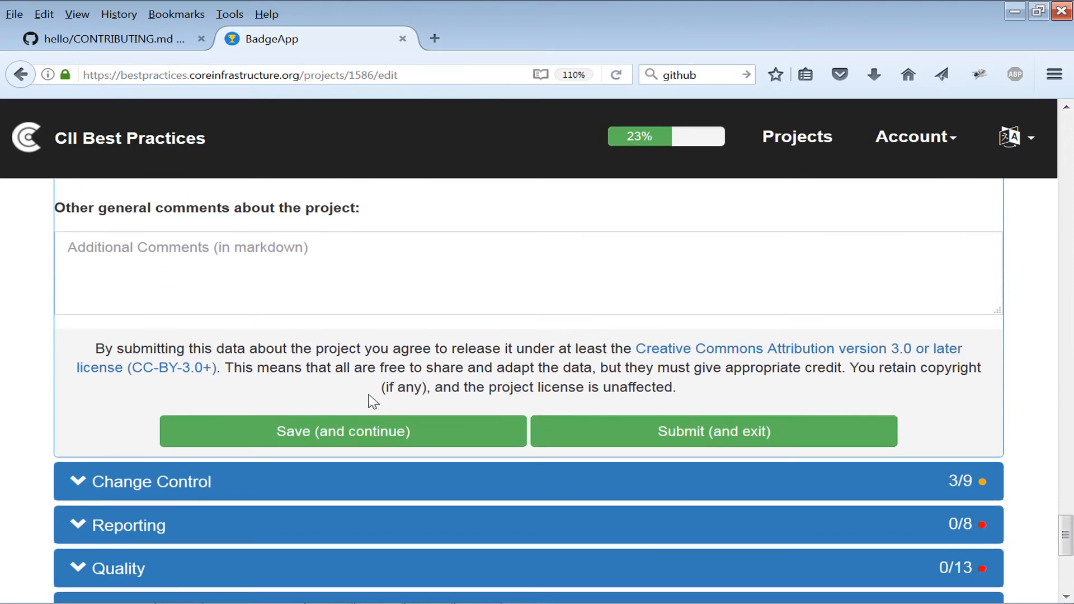
{"action": "scroll", "coordinate": [379, 434], "scroll_direction": "down", "scroll_amount": 2}
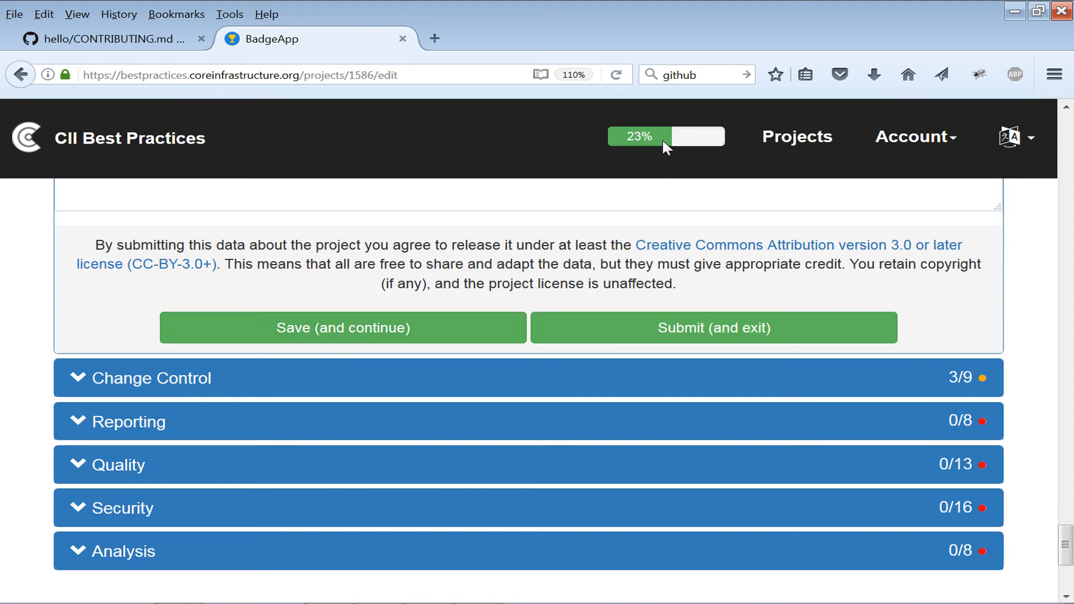
{"action": "left_click", "coordinate": [339, 334]}
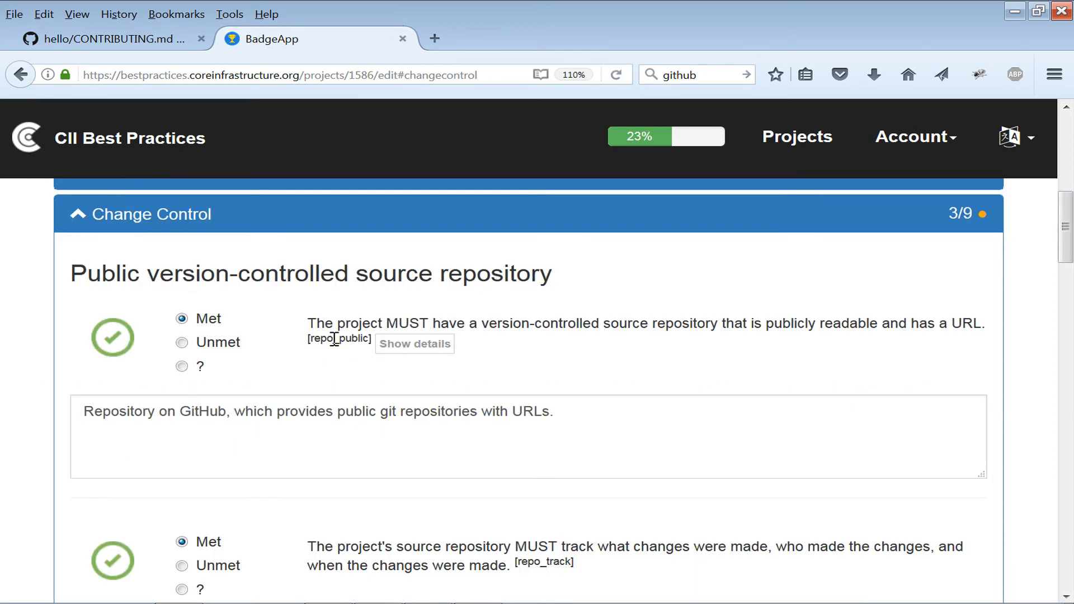
Review the Change Control section's prefilled criteria and justifications for the source repository and version numbering.
{"action": "left_click", "coordinate": [259, 411]}
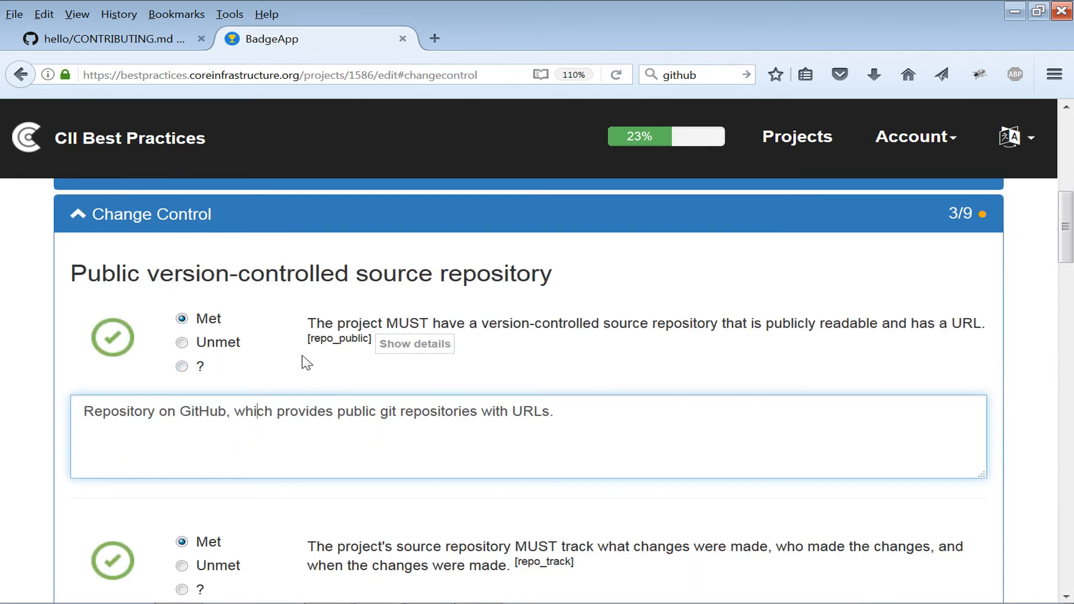
{"action": "scroll", "coordinate": [307, 364], "scroll_direction": "down", "scroll_amount": 3}
{"action": "scroll", "coordinate": [343, 410], "scroll_direction": "down", "scroll_amount": 3}
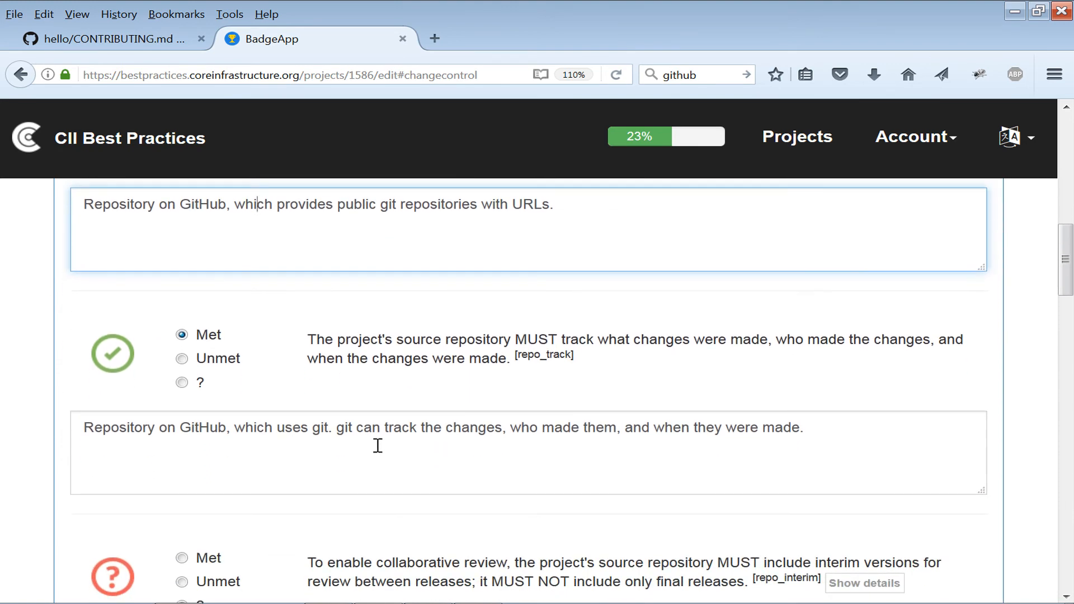
{"action": "scroll", "coordinate": [416, 450], "scroll_direction": "down", "scroll_amount": 3}
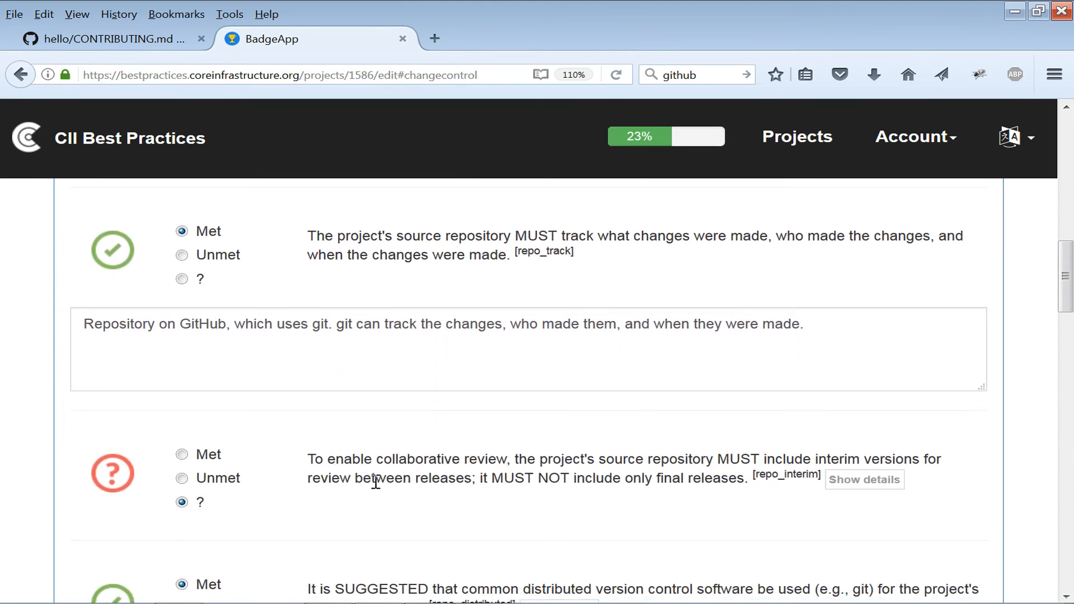
{"action": "scroll", "coordinate": [285, 457], "scroll_direction": "down", "scroll_amount": 12}
{"action": "scroll", "coordinate": [287, 458], "scroll_direction": "up", "scroll_amount": 9}
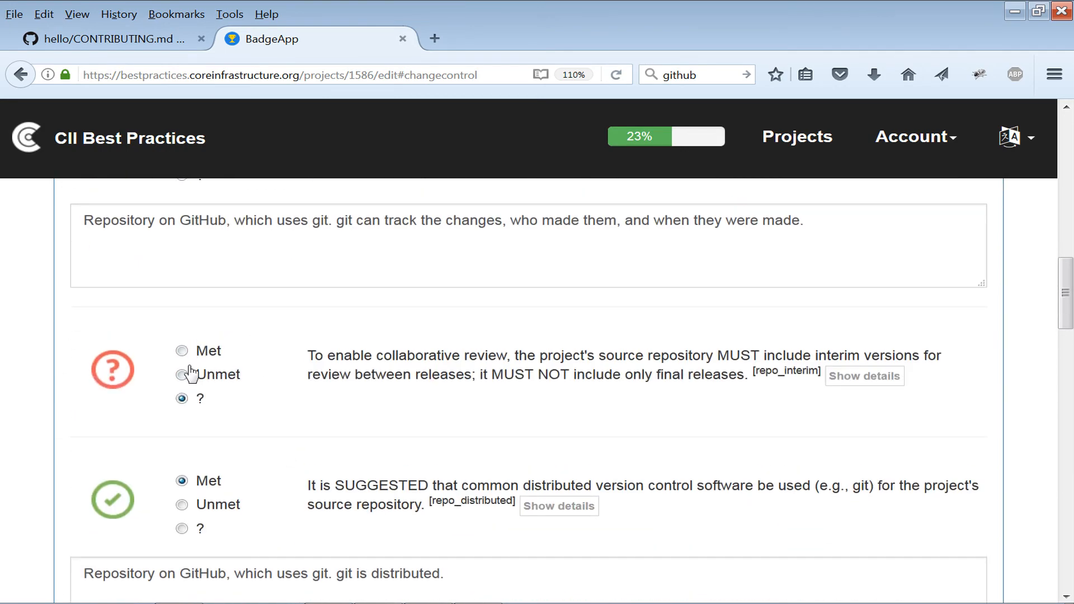
{"action": "scroll", "coordinate": [472, 446], "scroll_direction": "down", "scroll_amount": 20}
{"action": "scroll", "coordinate": [472, 446], "scroll_direction": "down", "scroll_amount": 12}
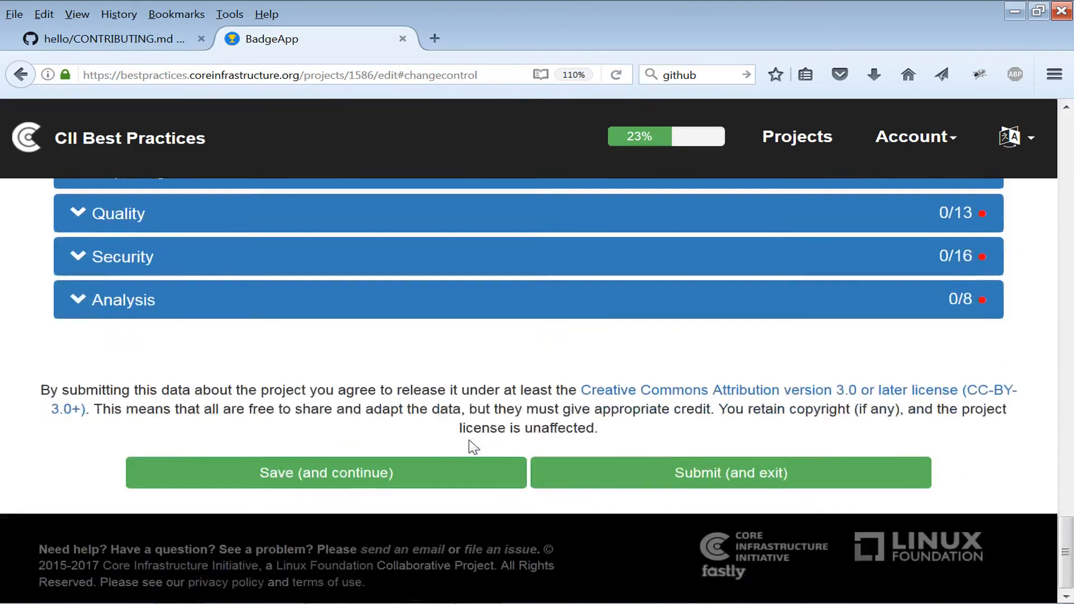
{"action": "scroll", "coordinate": [456, 437], "scroll_direction": "up", "scroll_amount": 9}
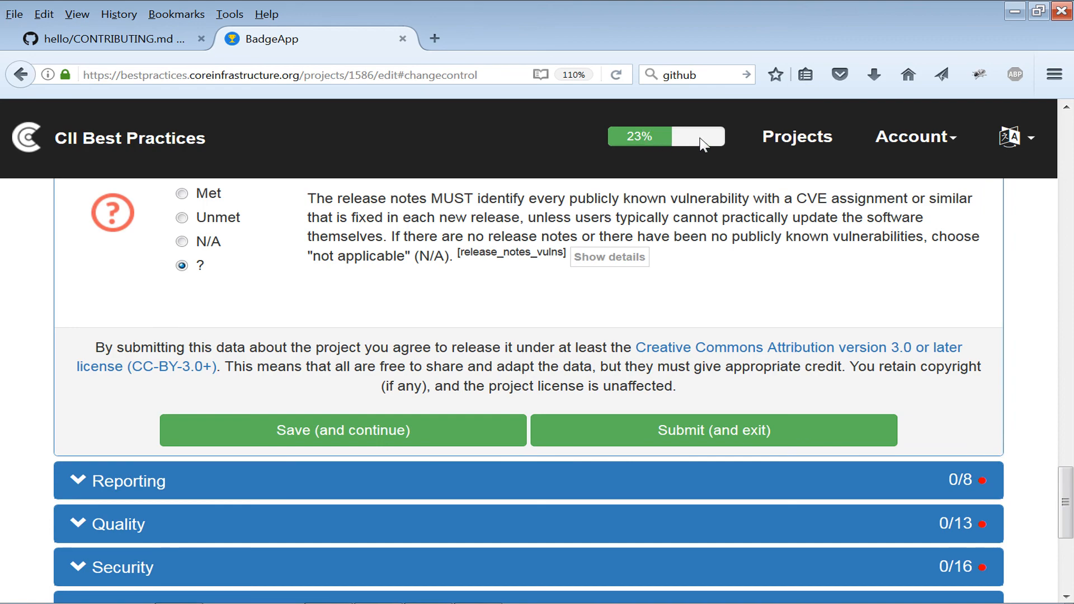
{"action": "scroll", "coordinate": [640, 287], "scroll_direction": "down", "scroll_amount": 5}
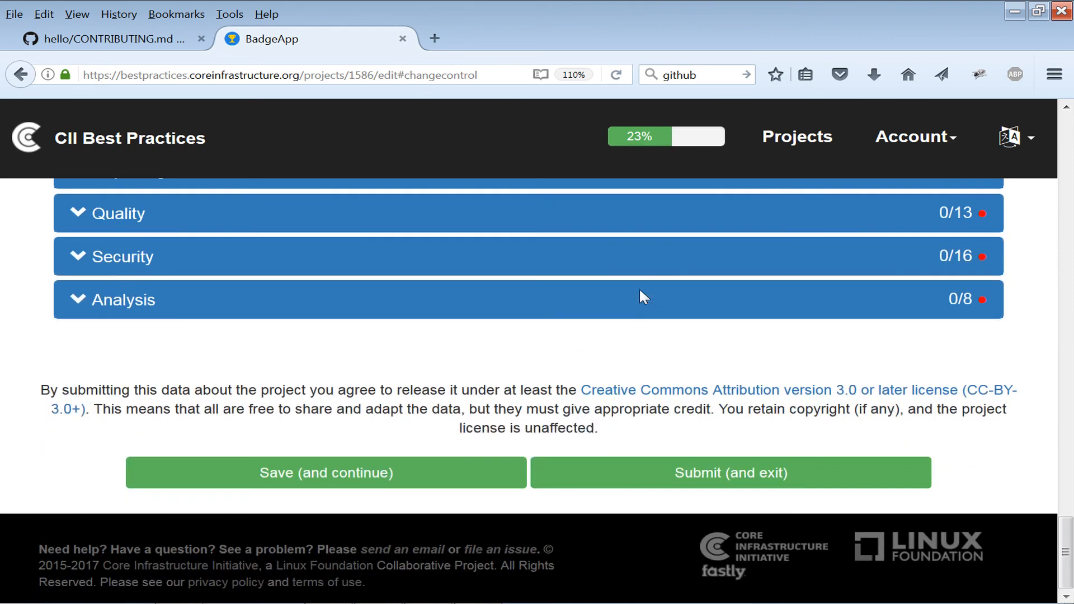
{"action": "scroll", "coordinate": [623, 355], "scroll_direction": "up", "scroll_amount": 12}
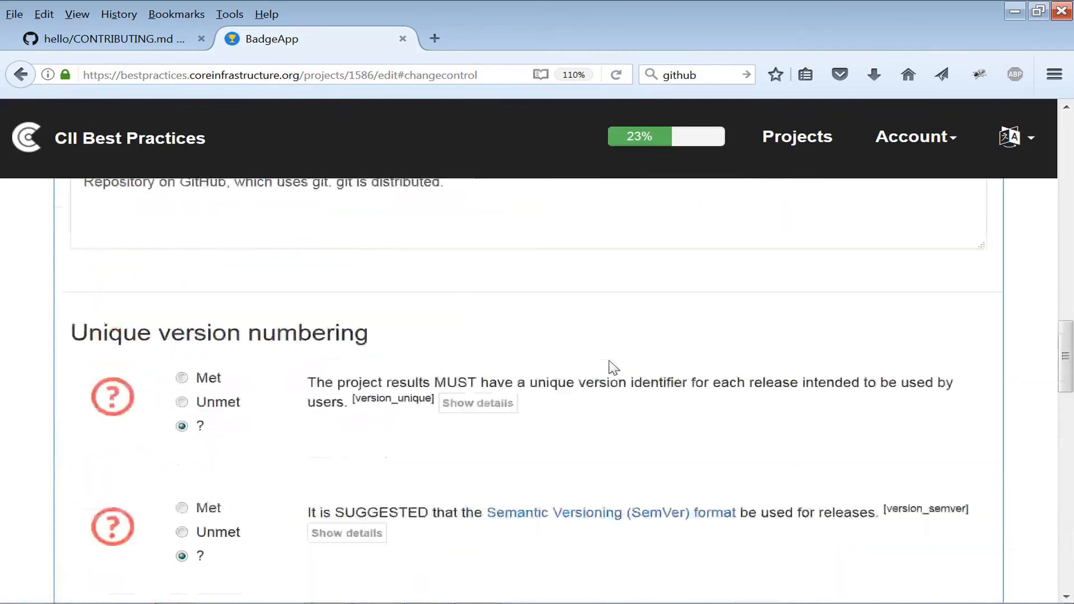
{"action": "scroll", "coordinate": [611, 361], "scroll_direction": "up", "scroll_amount": 15}
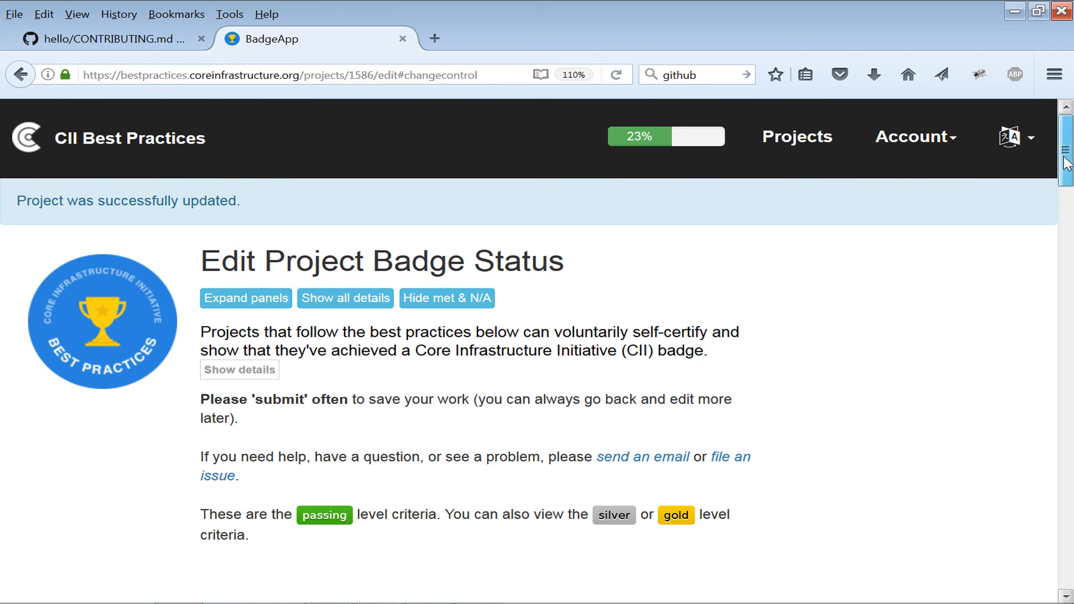
{"action": "left_click_drag", "start_coordinate": [1067, 162], "coordinate": [1068, 245]}
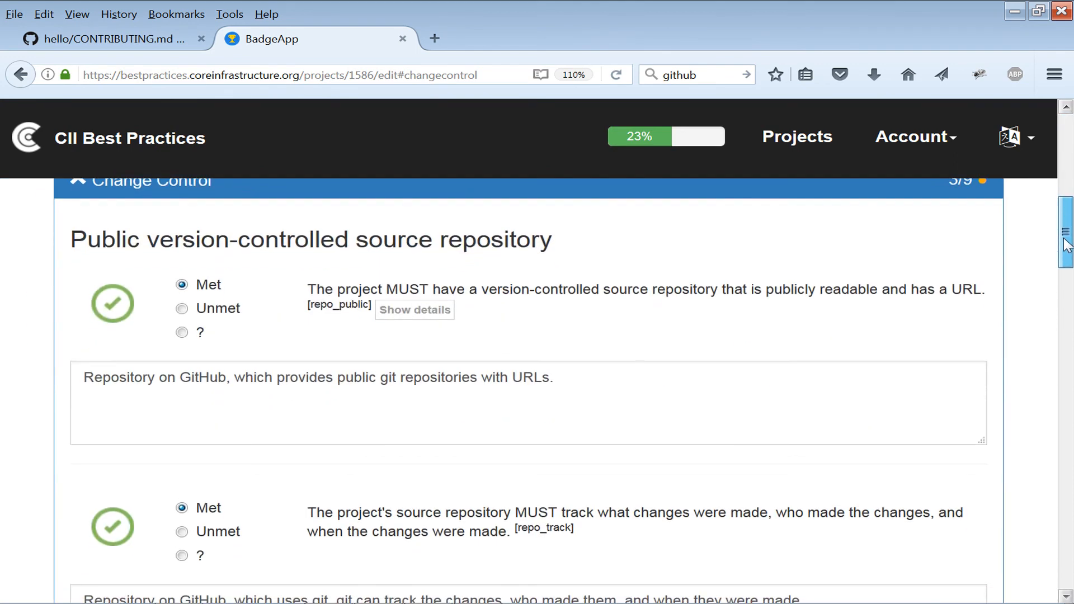